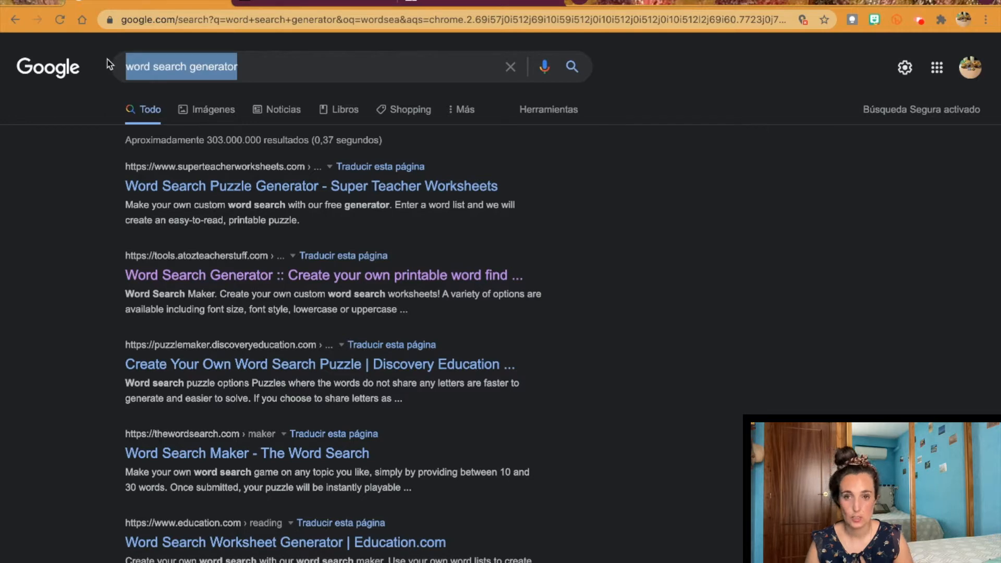
# Step: Open the A to Z Teacher Stuff Word Search Generator result from Google Search
pyautogui.click(260, 64)
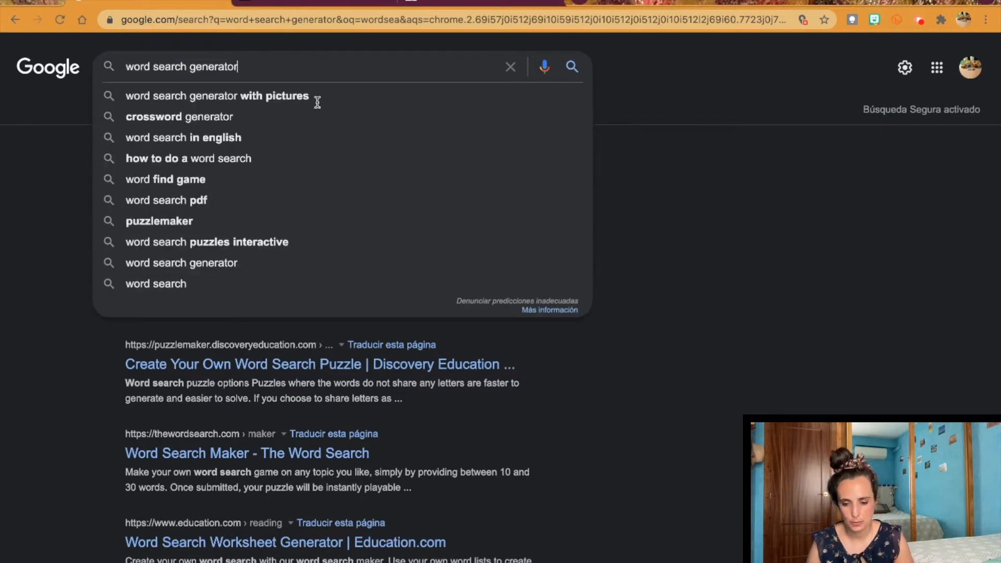
pyautogui.click(829, 390)
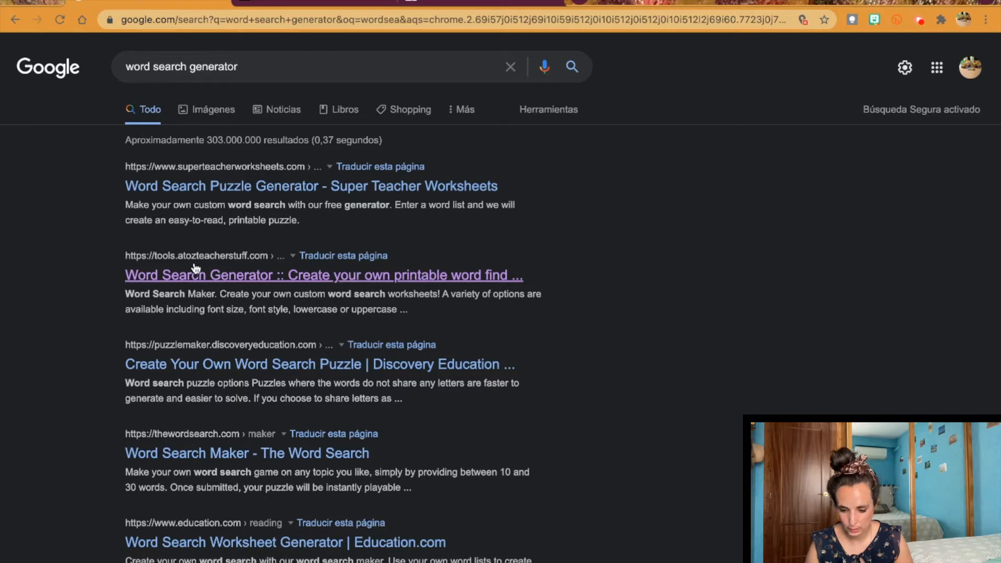
pyautogui.click(262, 281)
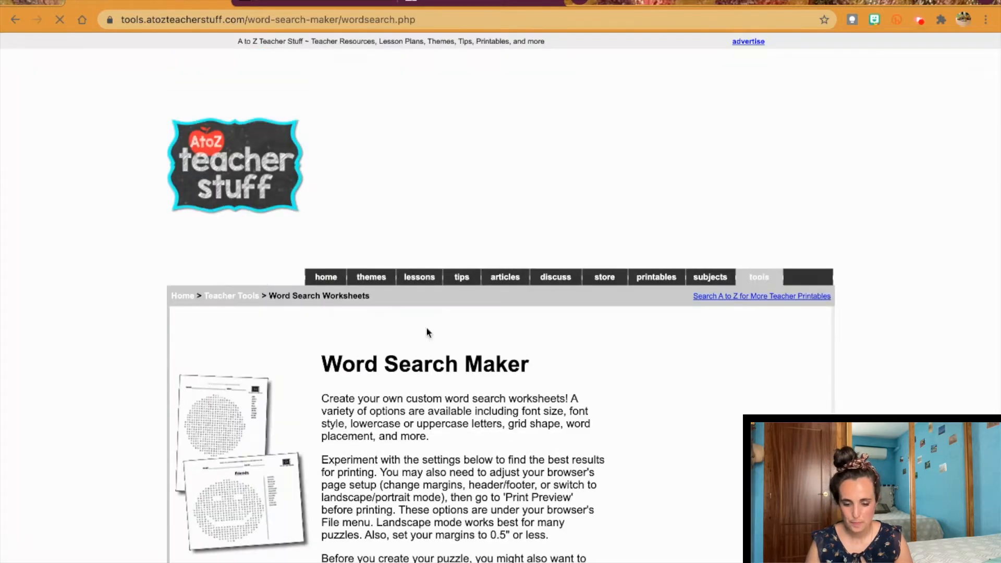
# Step: Collapse the bottom advertisement and scroll down to the puzzle title field
pyautogui.scroll(-5, 486, 363)
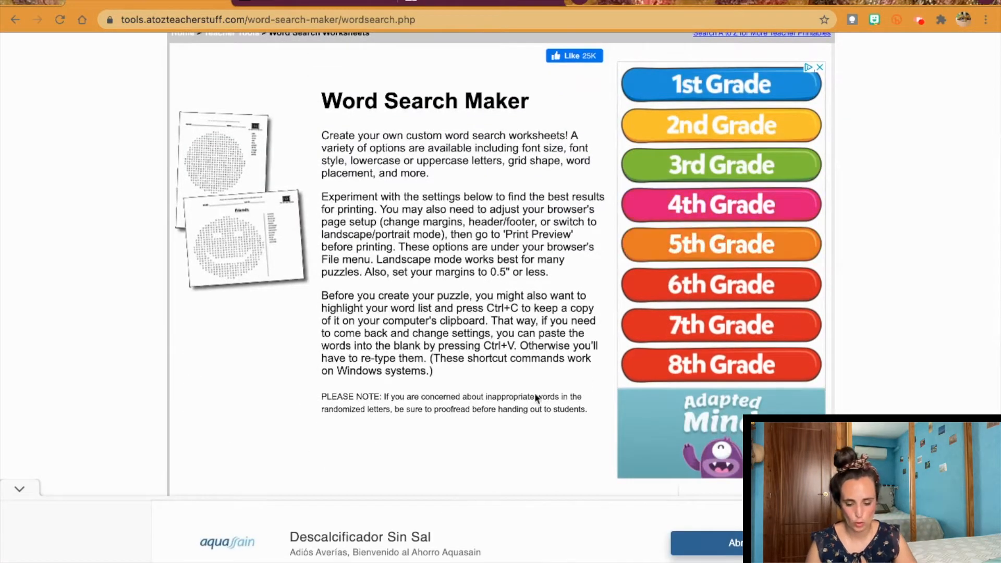
pyautogui.click(20, 489)
pyautogui.scroll(-2, 438, 380)
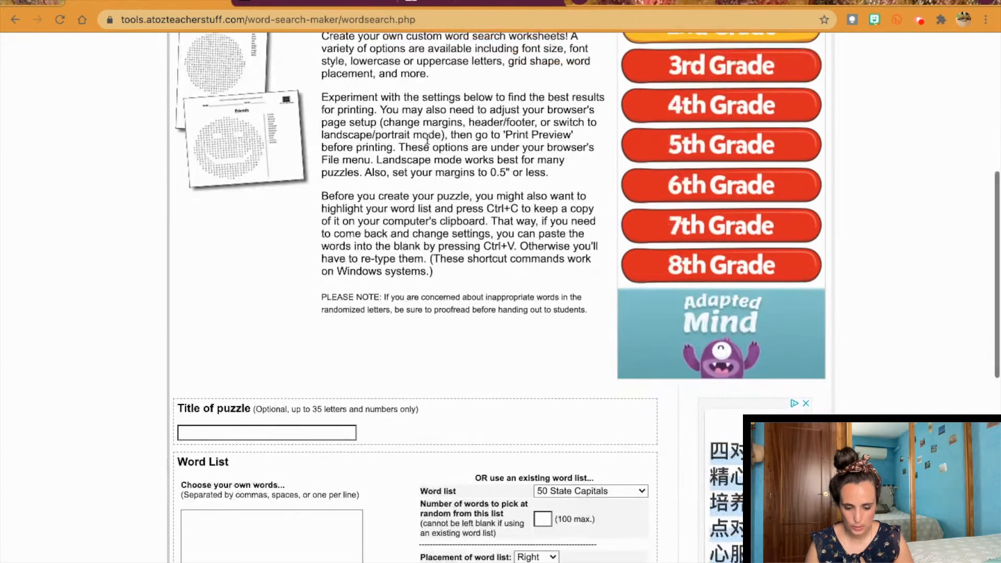
pyautogui.scroll(-3, 406, 253)
pyautogui.click(279, 302)
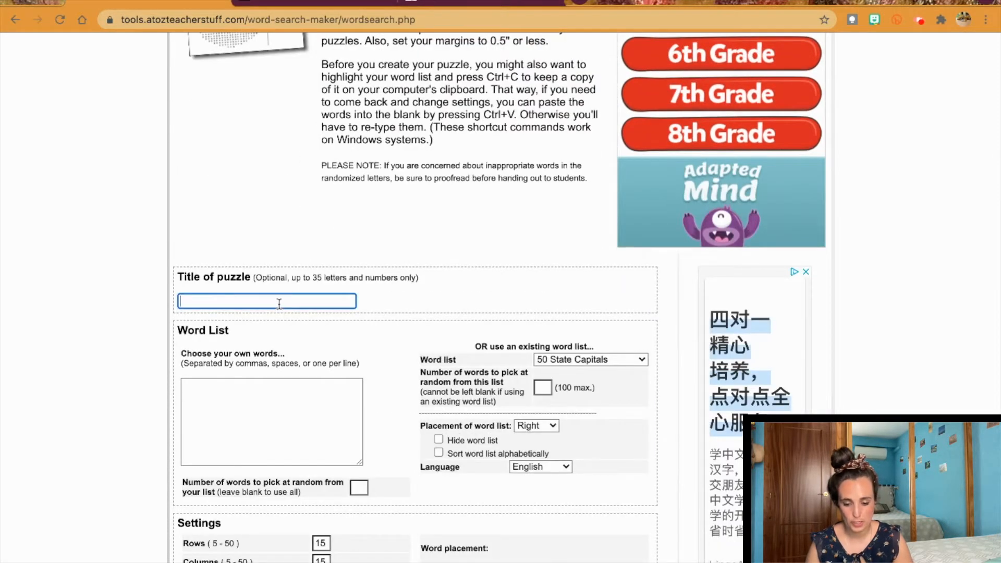
# Step: Title the puzzle 'Sopa de letras de prueba' and list Sopadeletras, Juegos, Divertido, Clase
pyautogui.scroll(-2, 279, 304)
pyautogui.write('Sopa de letras de prueba')
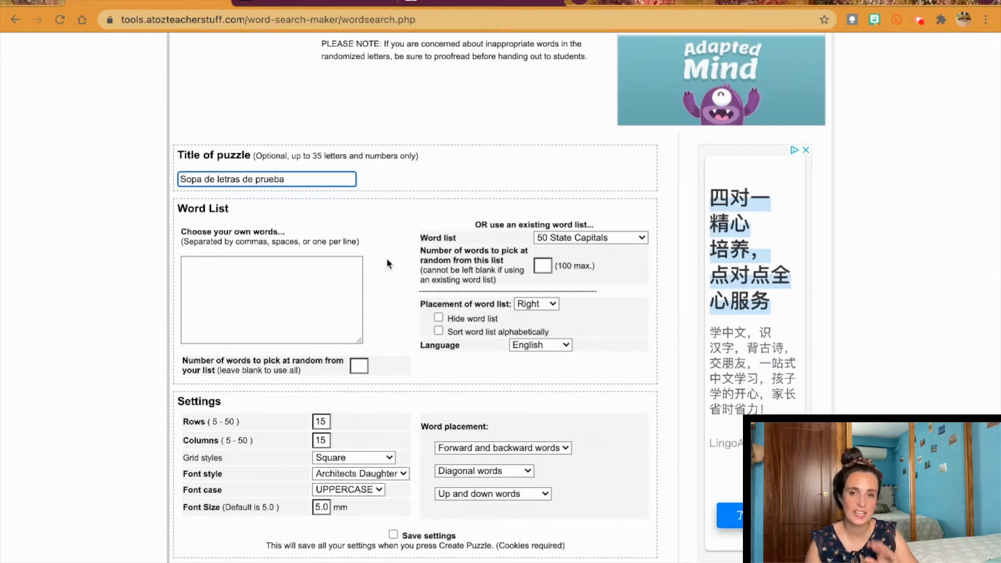
pyautogui.scroll(-3, 387, 263)
pyautogui.click(283, 189)
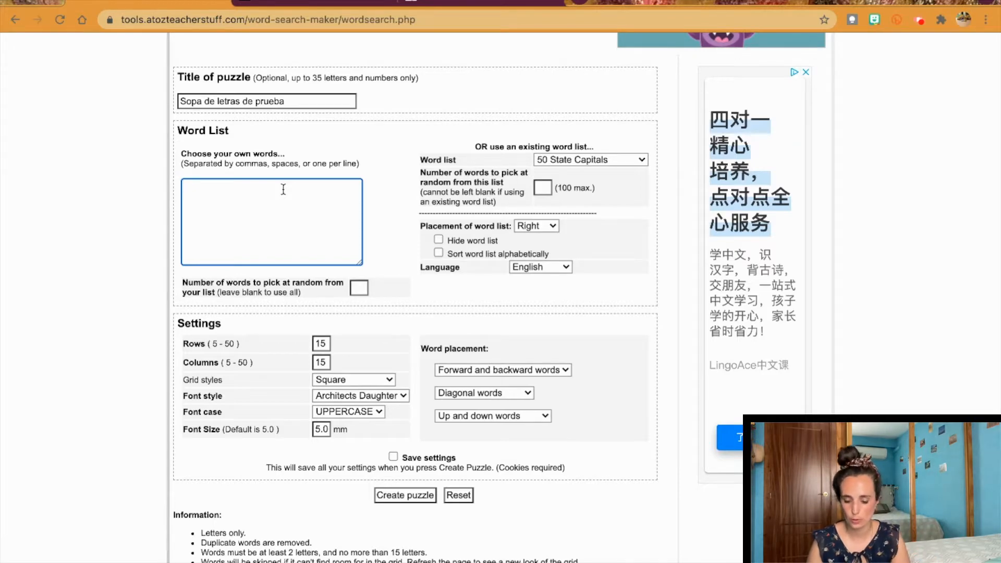
pyautogui.write('Sopa')
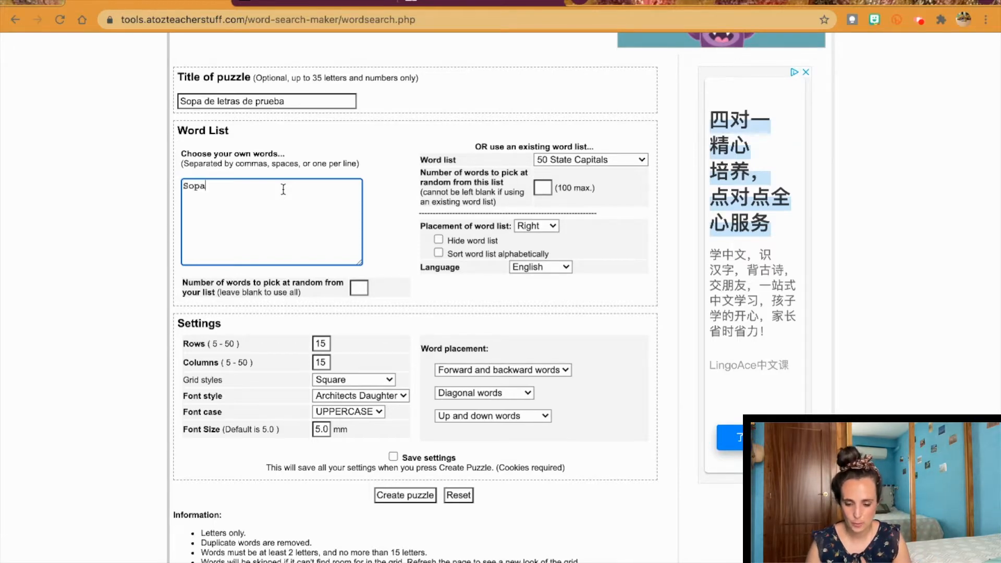
pyautogui.write('dele')
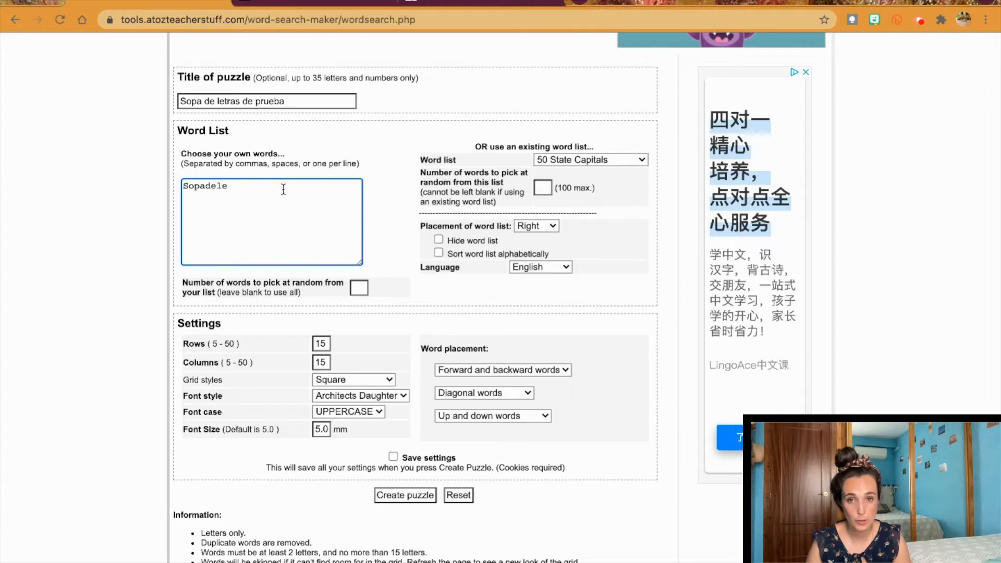
pyautogui.write('tras')
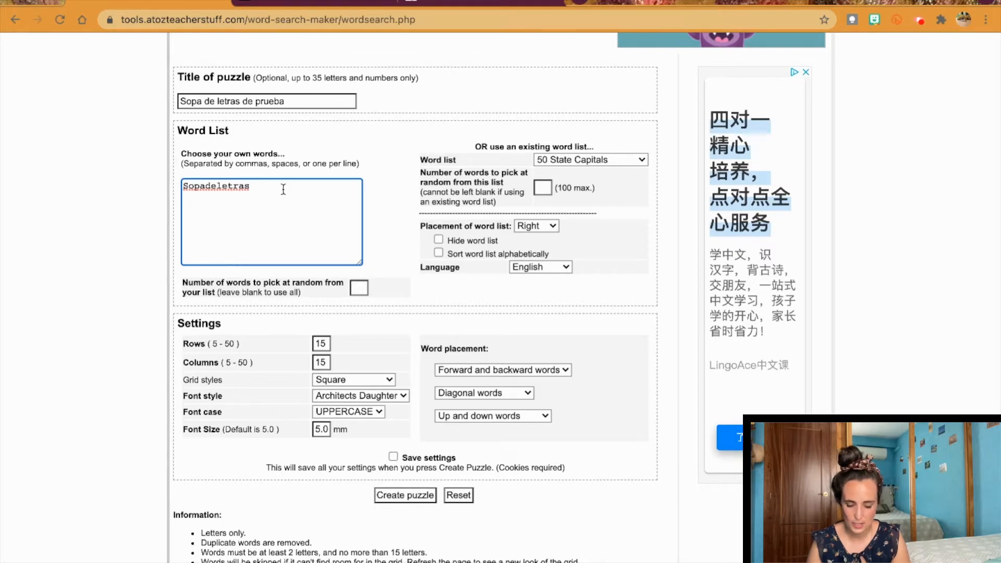
pyautogui.write('Juegos')
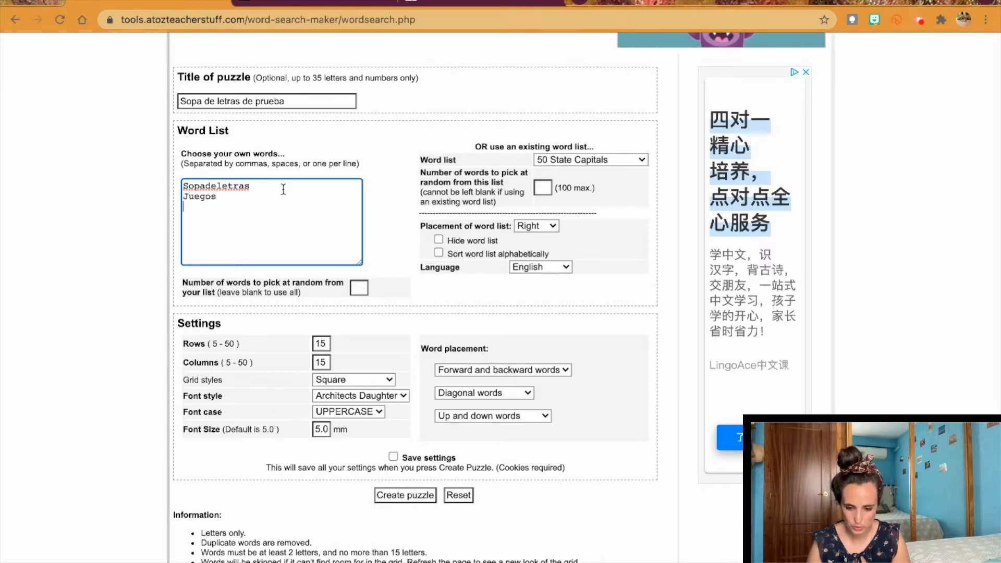
pyautogui.press('Return')
pyautogui.write('Divertido')
pyautogui.press('Return')
pyautogui.write('Clas')
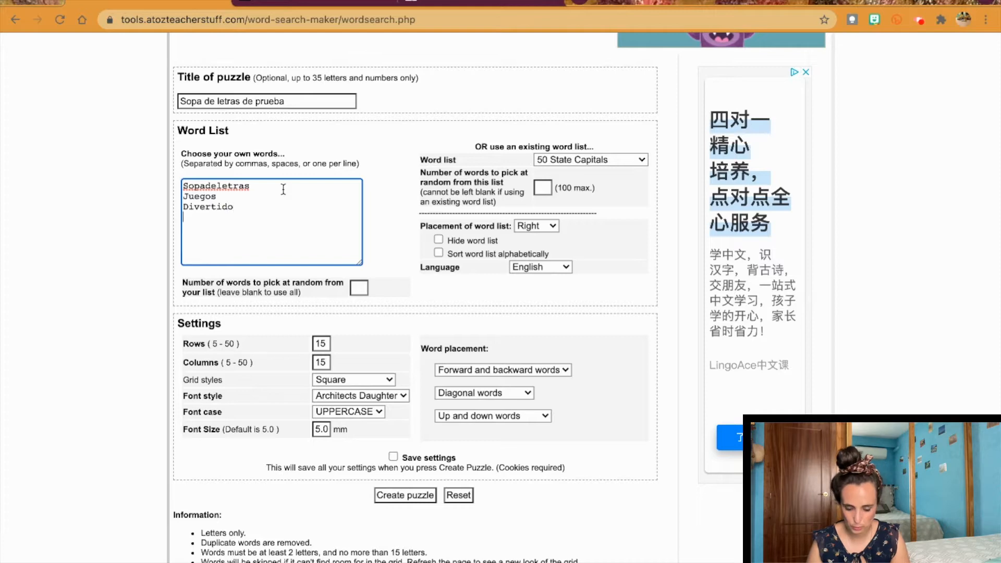
pyautogui.write('e')
# Step: Add Educacion, Escuela, Instituto, Colegio, Asignatura and Estudiar to the word list
pyautogui.press('Return')
pyautogui.write('Ee')
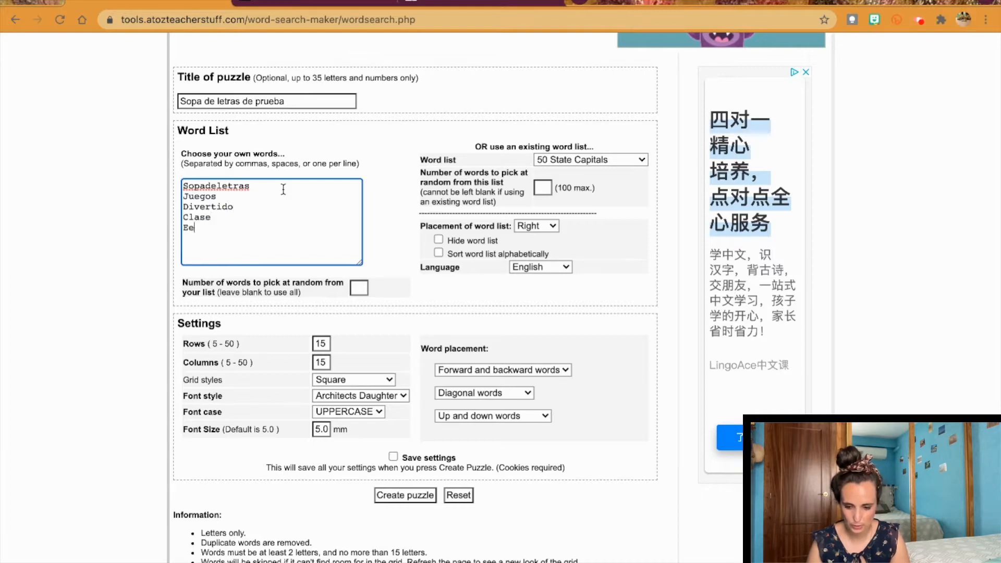
pyautogui.press('BackSpace')
pyautogui.write('ducacion')
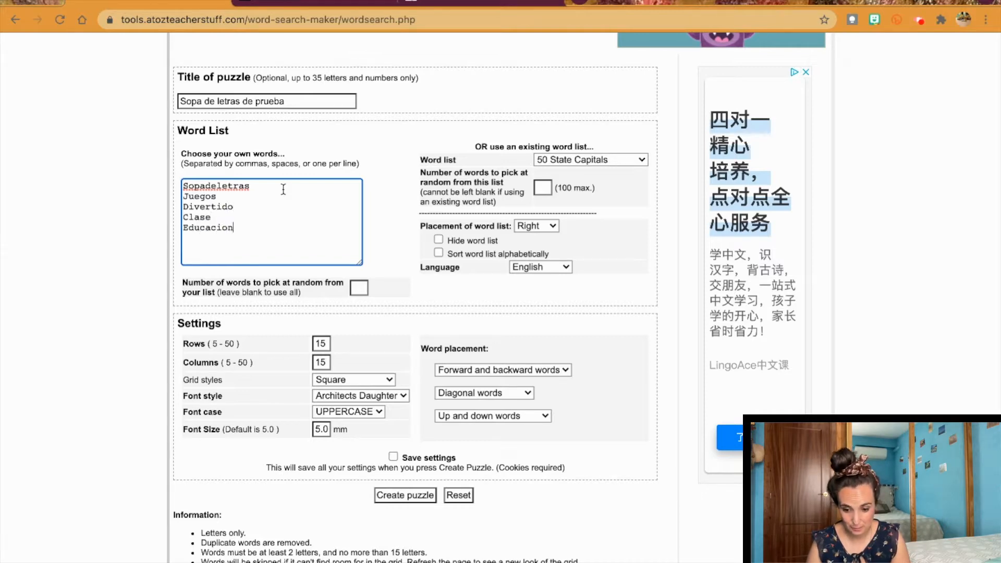
pyautogui.press('Return')
pyautogui.write('Escuela')
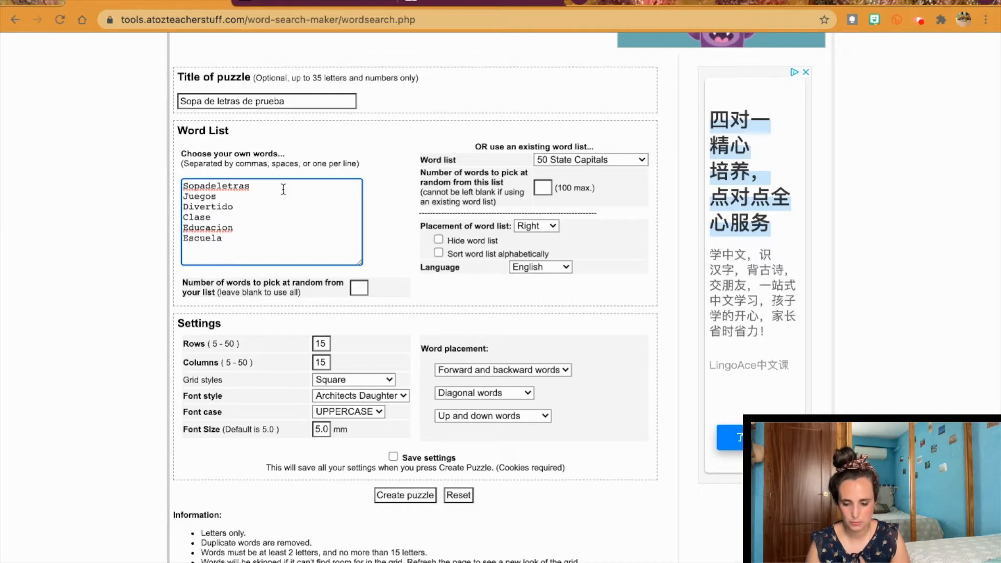
pyautogui.press('Return')
pyautogui.write('Instituto')
pyautogui.press('Return')
pyautogui.write('Colegio')
pyautogui.press('Return')
pyautogui.write('Asignatura')
pyautogui.press('Return')
pyautogui.write('Estudiar')
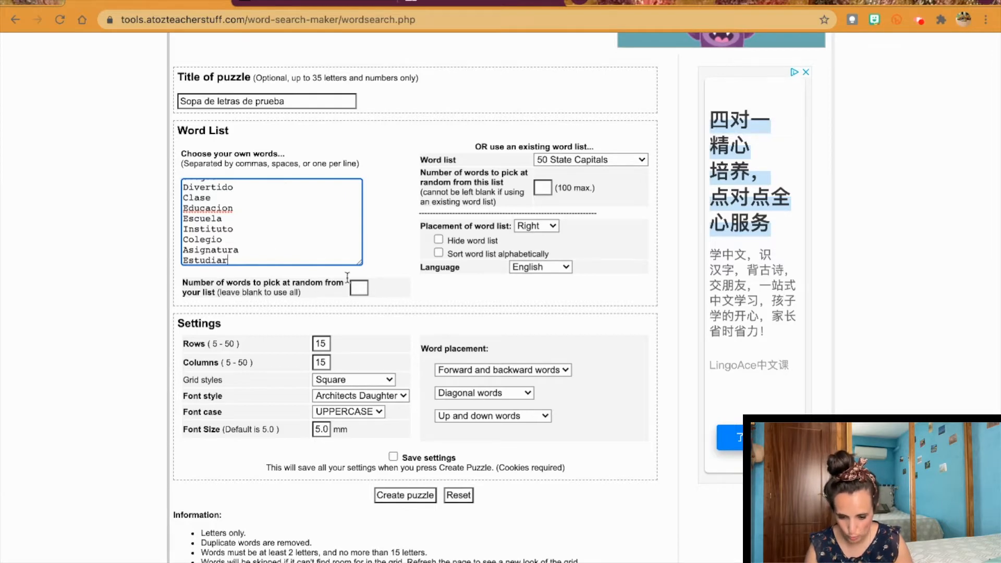
pyautogui.scroll(2, 267, 220)
pyautogui.scroll(-2, 266, 222)
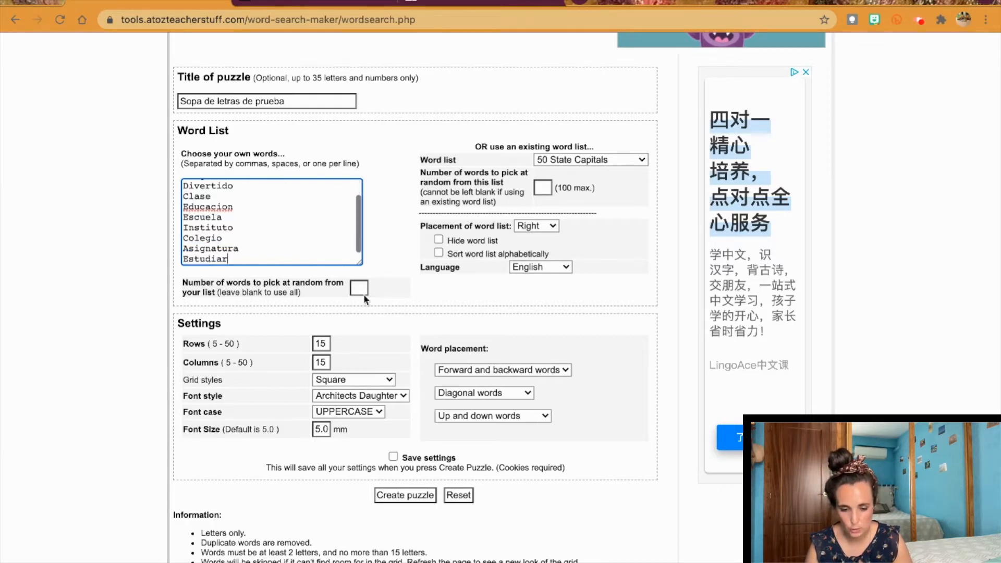
pyautogui.scroll(2, 255, 230)
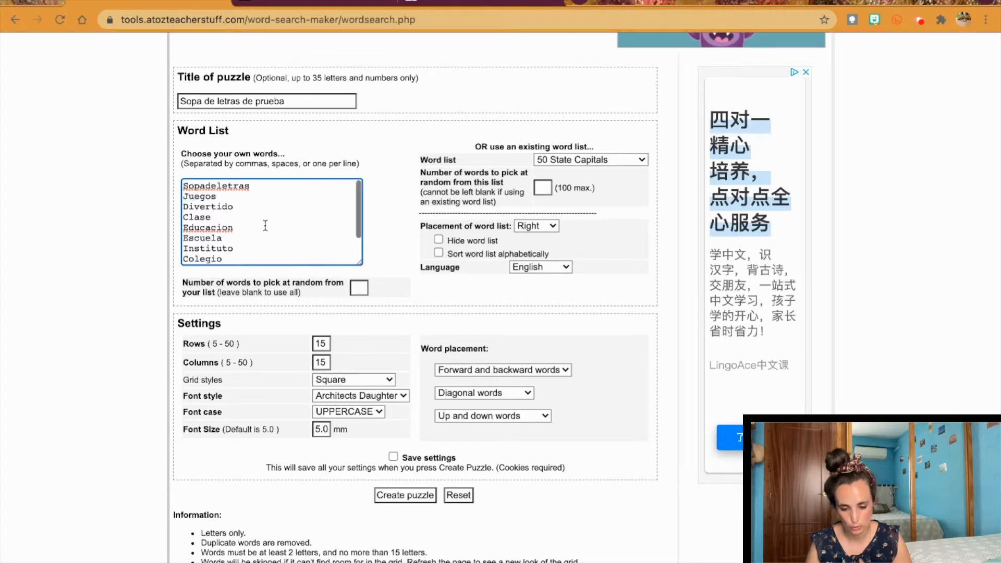
pyautogui.click(221, 290)
pyautogui.moveTo(221, 290); pyautogui.dragTo(314, 301)
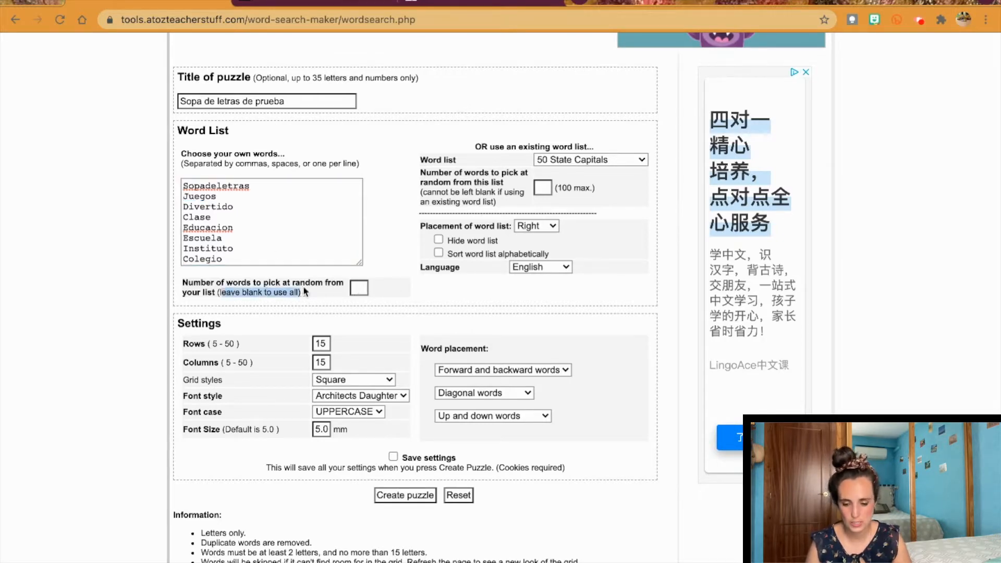
pyautogui.click(271, 255)
pyautogui.scroll(-1, 272, 254)
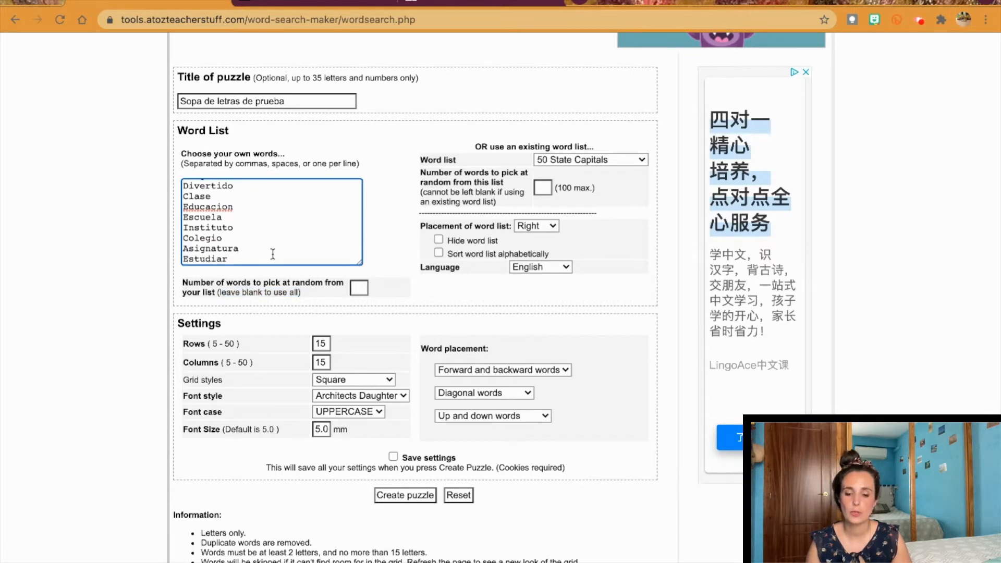
pyautogui.scroll(1, 273, 254)
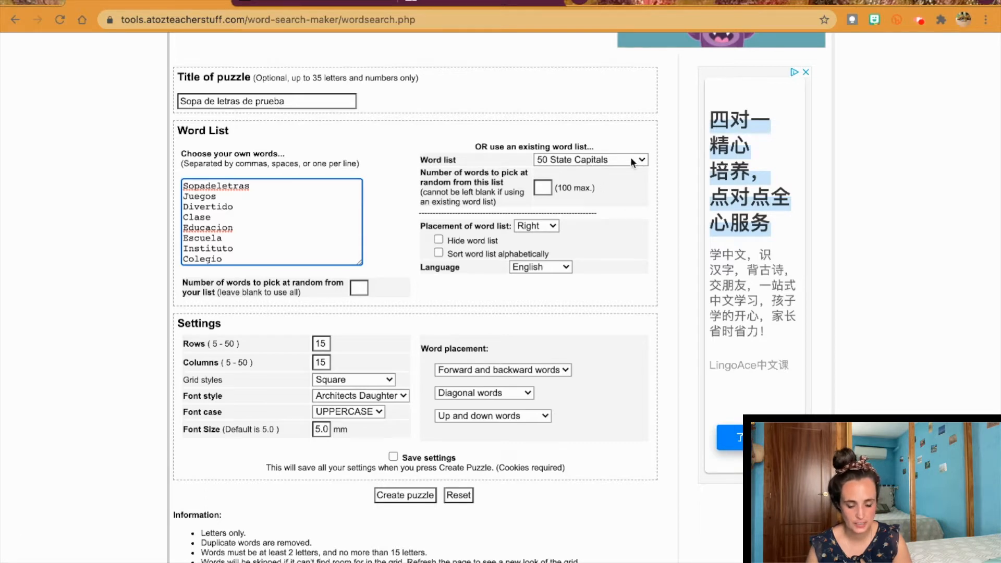
pyautogui.press('super+a')
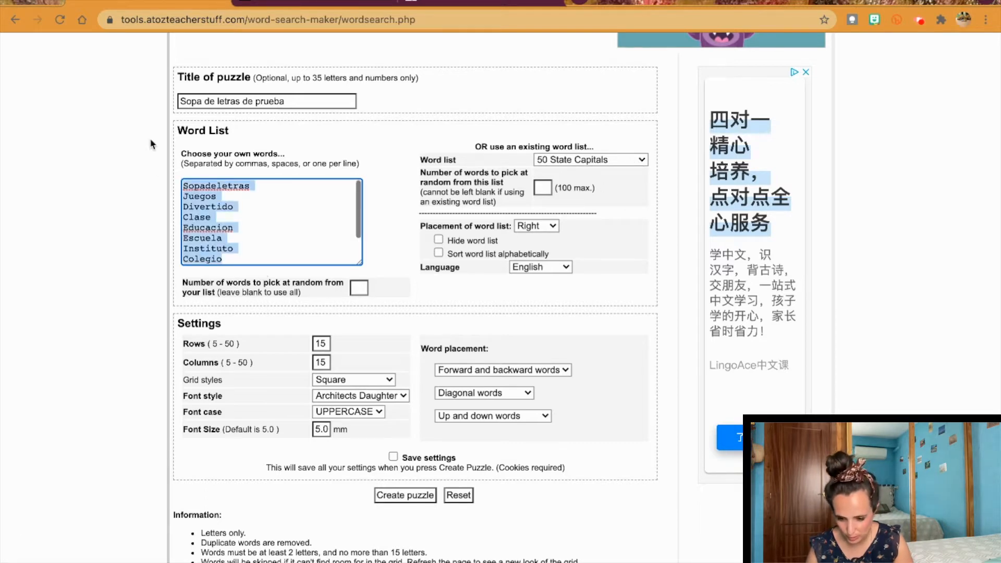
pyautogui.scroll(-2, 251, 229)
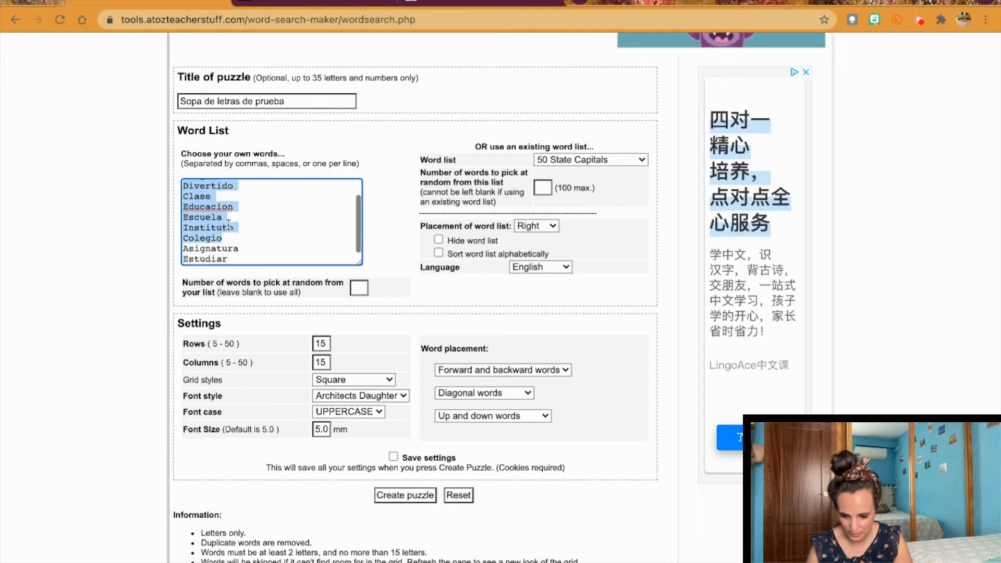
pyautogui.scroll(2, 250, 230)
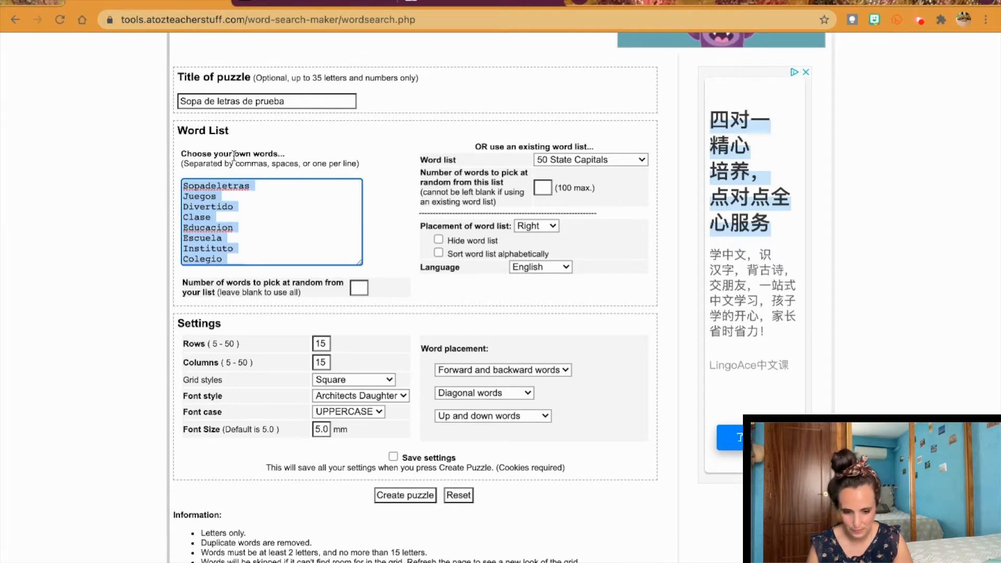
pyautogui.click(627, 161)
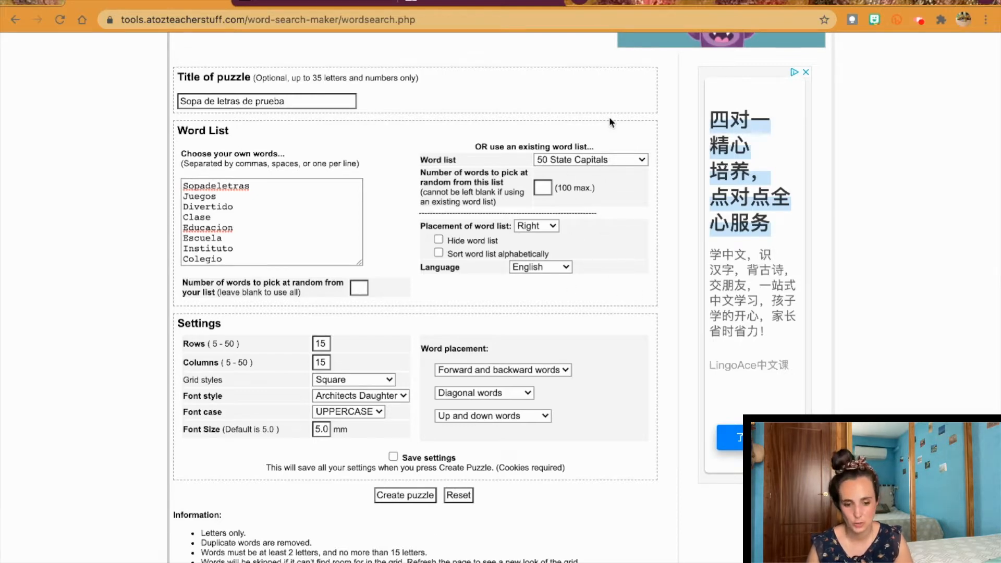
pyautogui.click(300, 185)
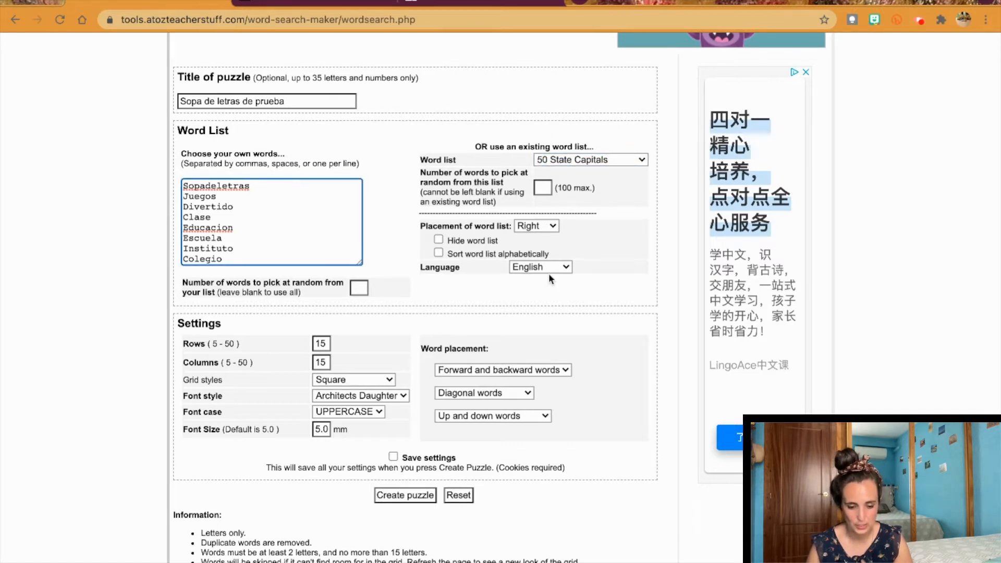
# Step: Set the puzzle grid to 20 rows and 20 columns
pyautogui.scroll(-3, 553, 272)
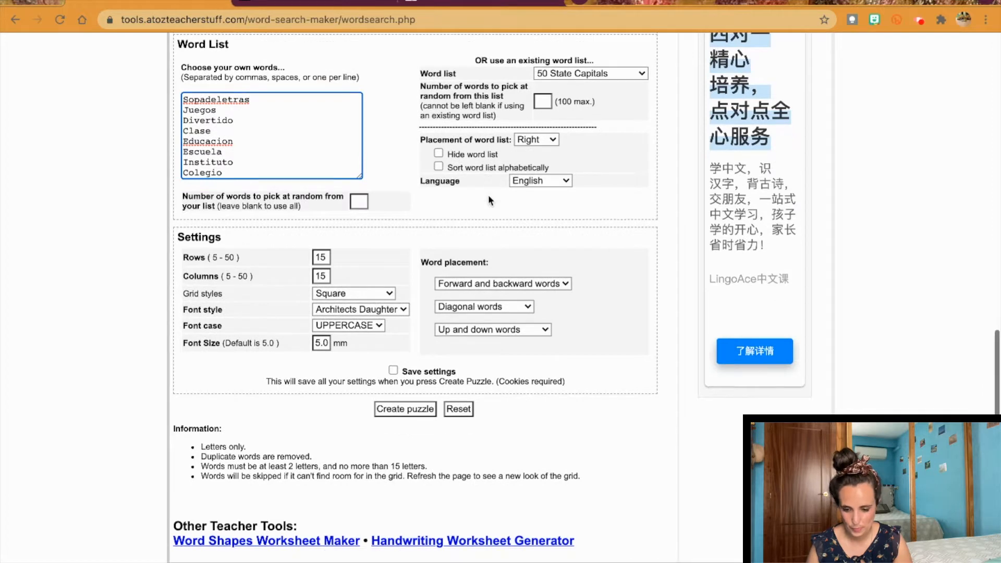
pyautogui.scroll(-3, 489, 201)
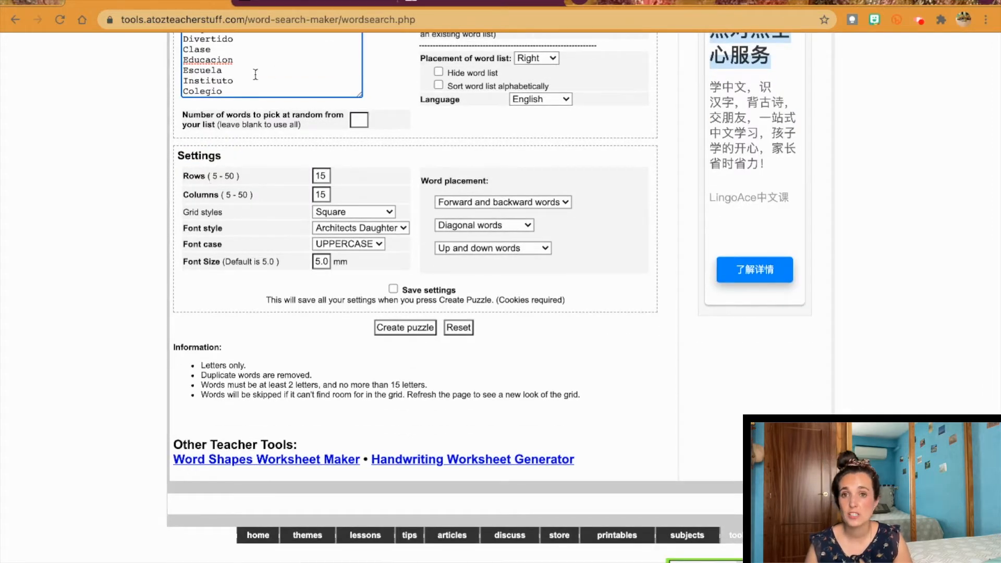
pyautogui.doubleClick(323, 175)
pyautogui.write('20')
pyautogui.press('Tab')
pyautogui.write('20')
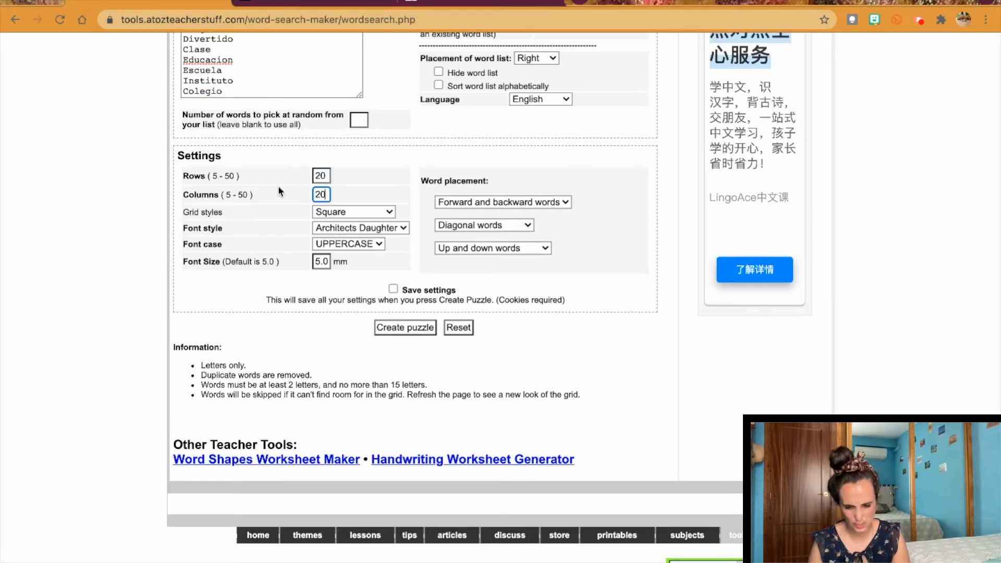
# Step: Choose the 19x29 Train grid style and the Arial font
pyautogui.click(381, 212)
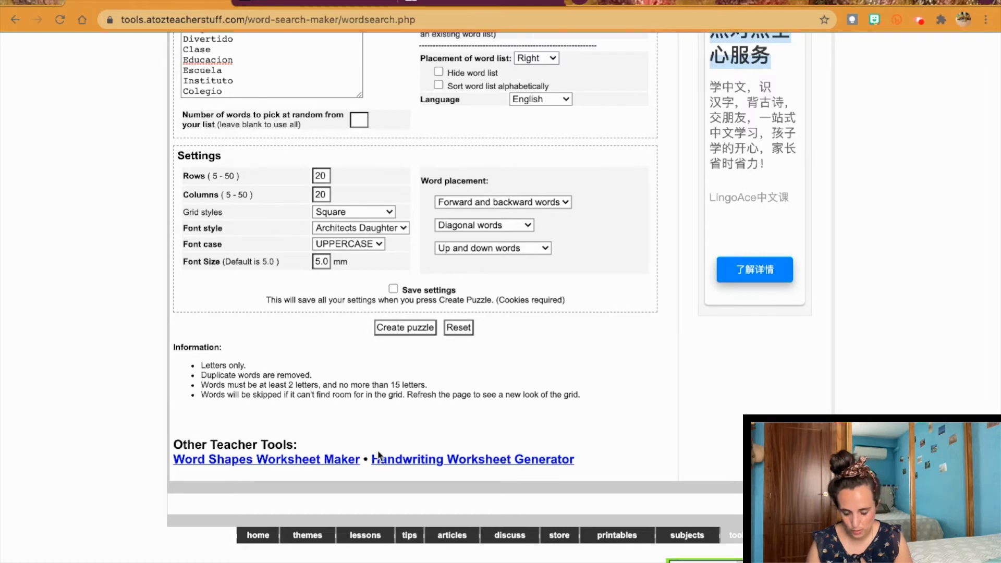
pyautogui.click(363, 318)
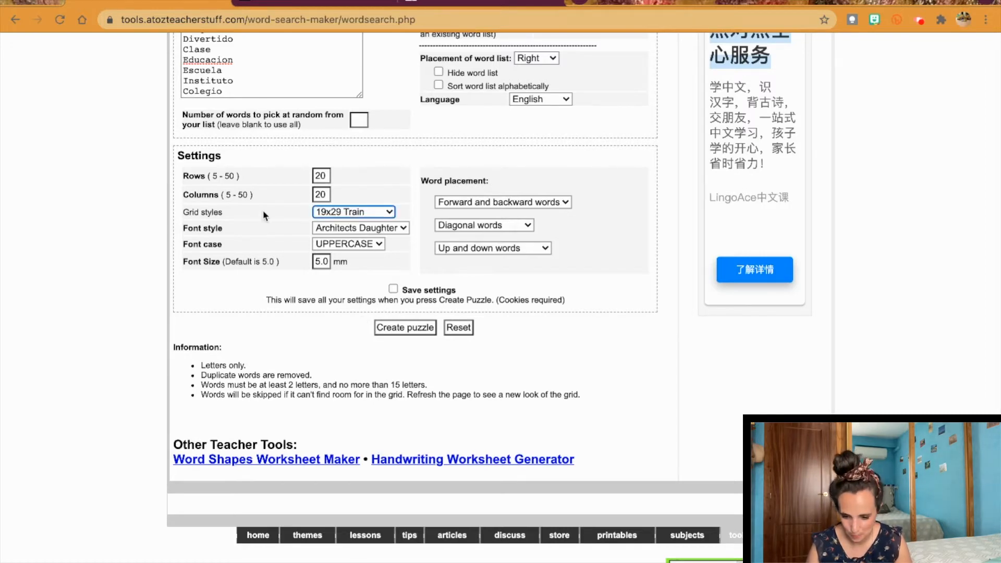
pyautogui.click(363, 230)
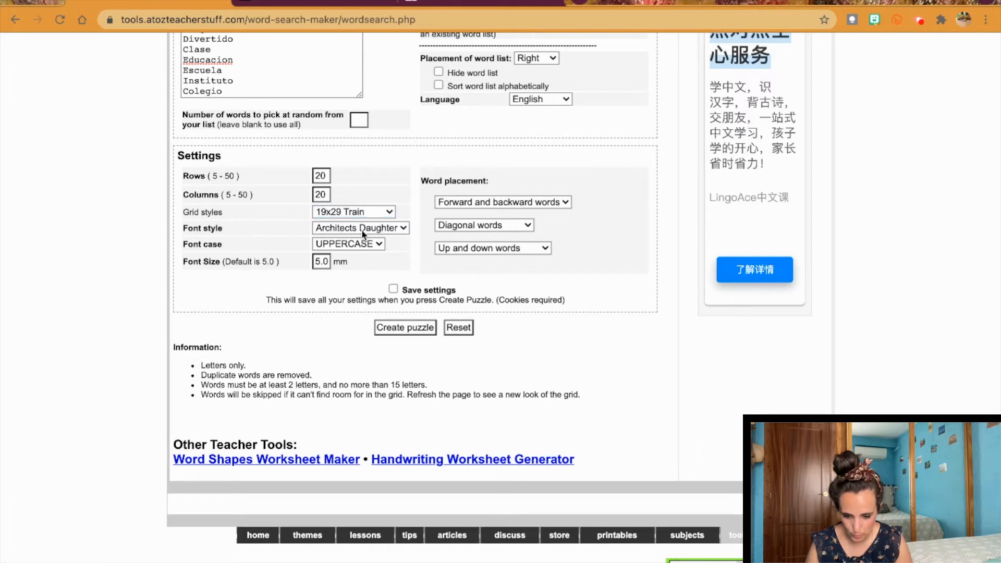
pyautogui.click(358, 395)
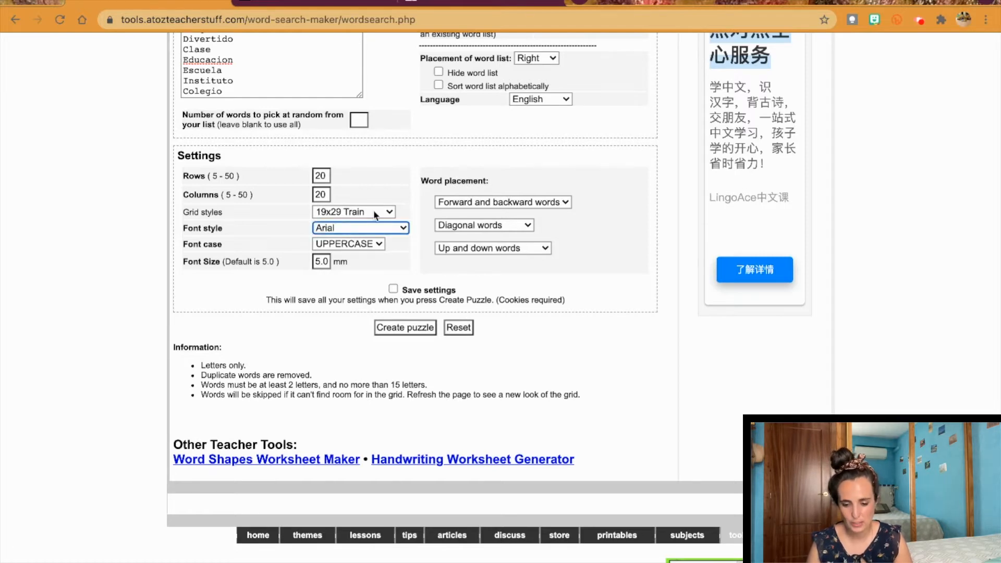
pyautogui.click(380, 244)
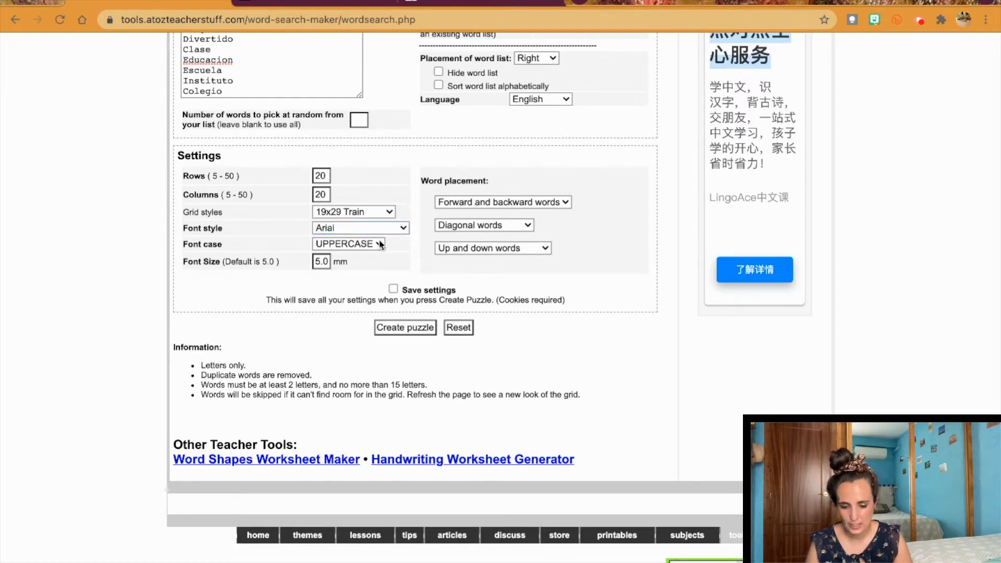
# Step: Leave letter case and word direction options unchanged and generate the puzzle
pyautogui.click(356, 252)
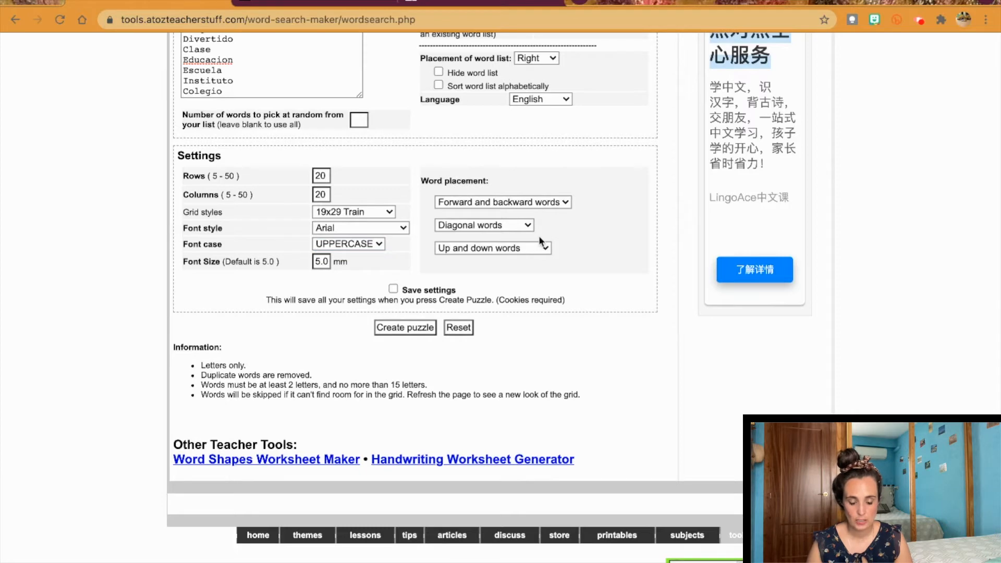
pyautogui.click(553, 204)
pyautogui.click(576, 248)
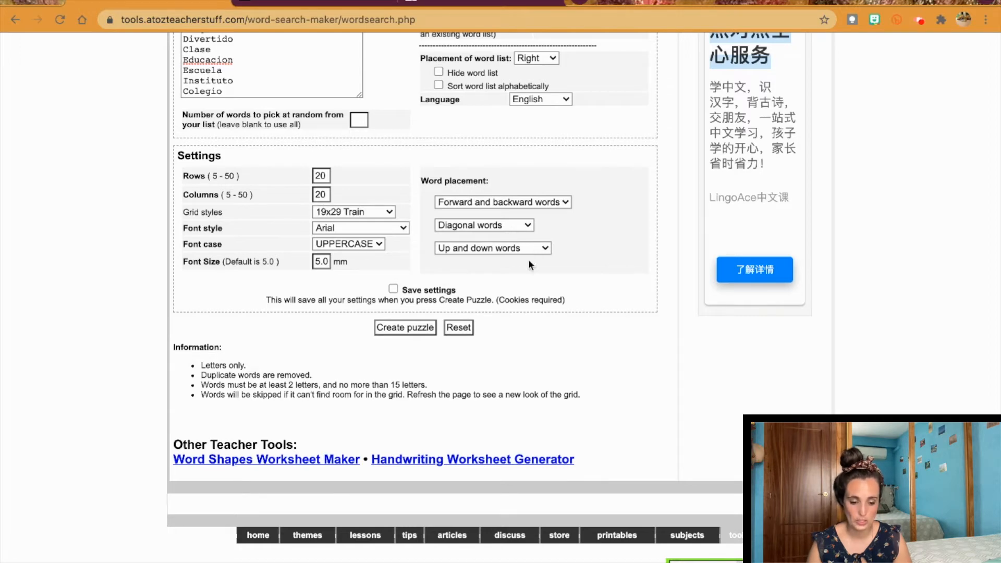
pyautogui.click(583, 250)
pyautogui.click(525, 245)
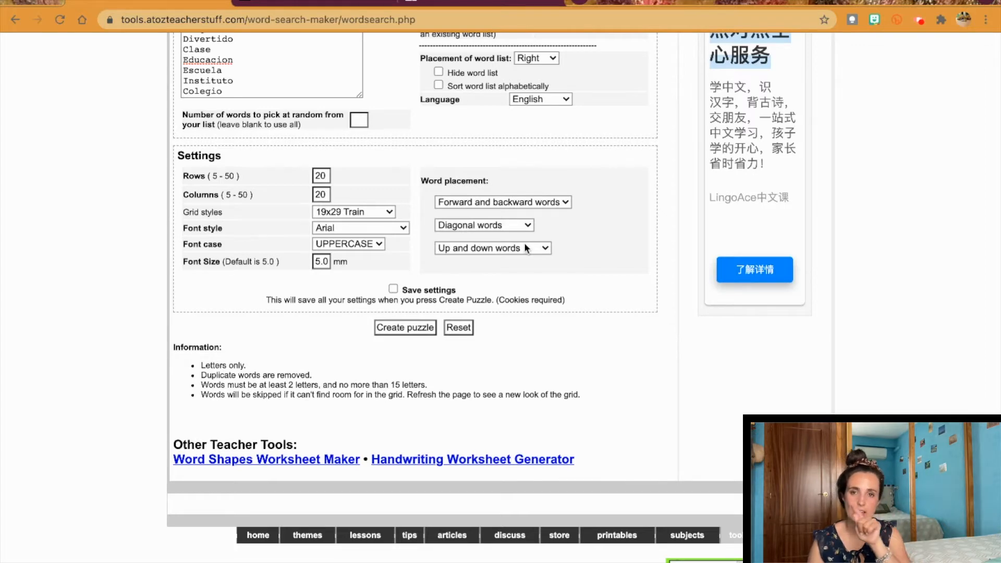
pyautogui.click(524, 244)
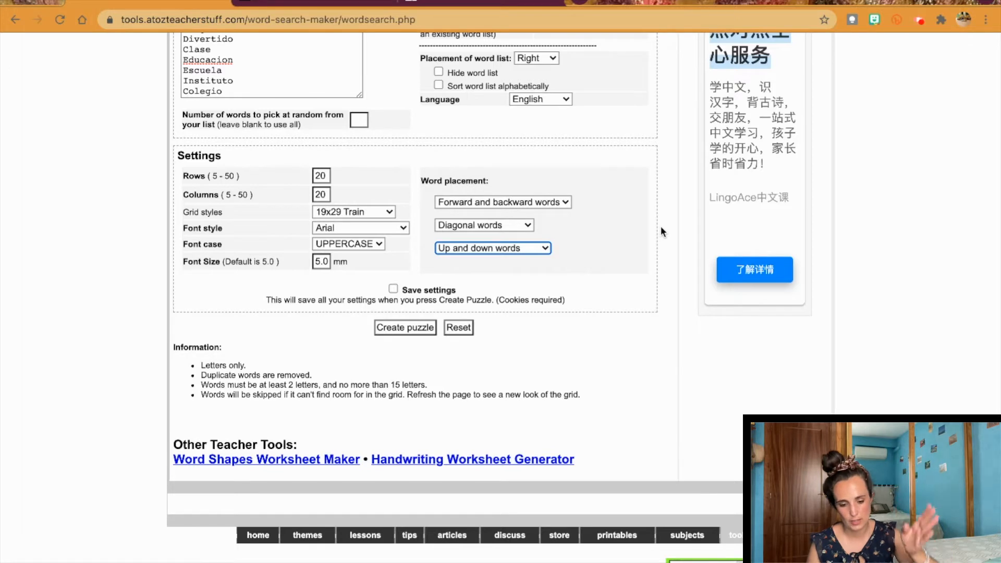
pyautogui.scroll(-2, 661, 226)
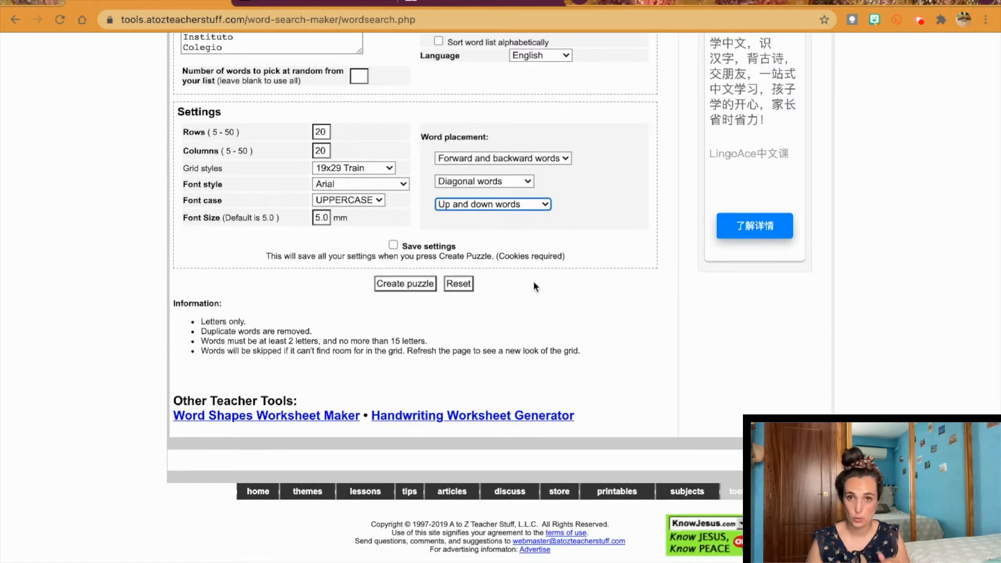
pyautogui.click(409, 283)
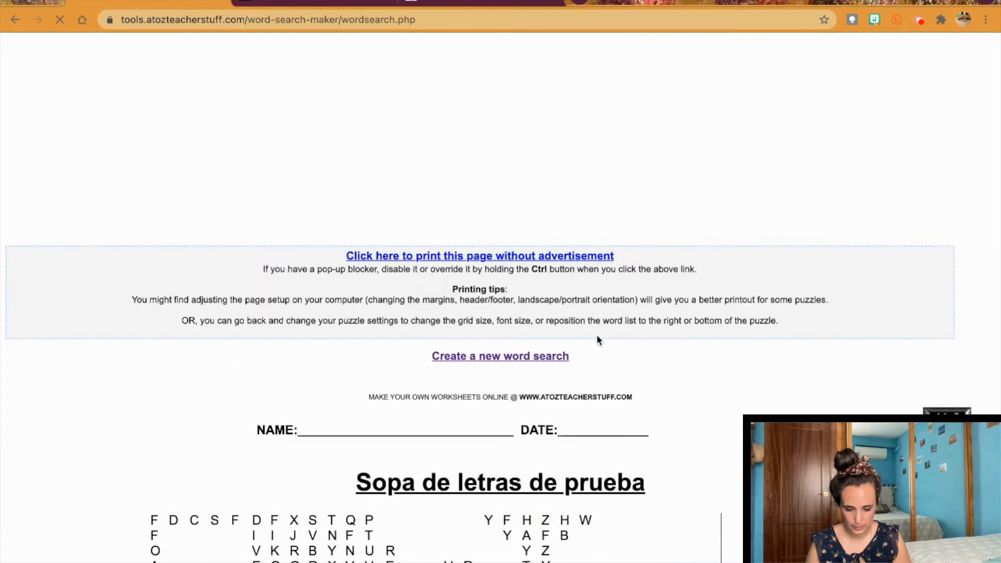
# Step: Collapse the bottom ad, zoom the page out and start a screenshot of the puzzle
pyautogui.scroll(-5, 598, 338)
pyautogui.scroll(1, 597, 340)
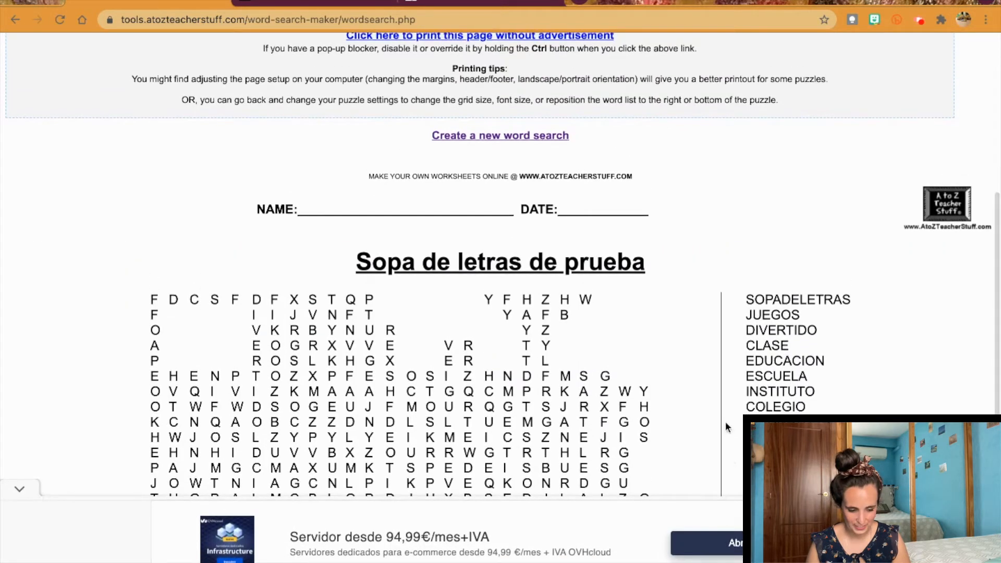
pyautogui.click(20, 480)
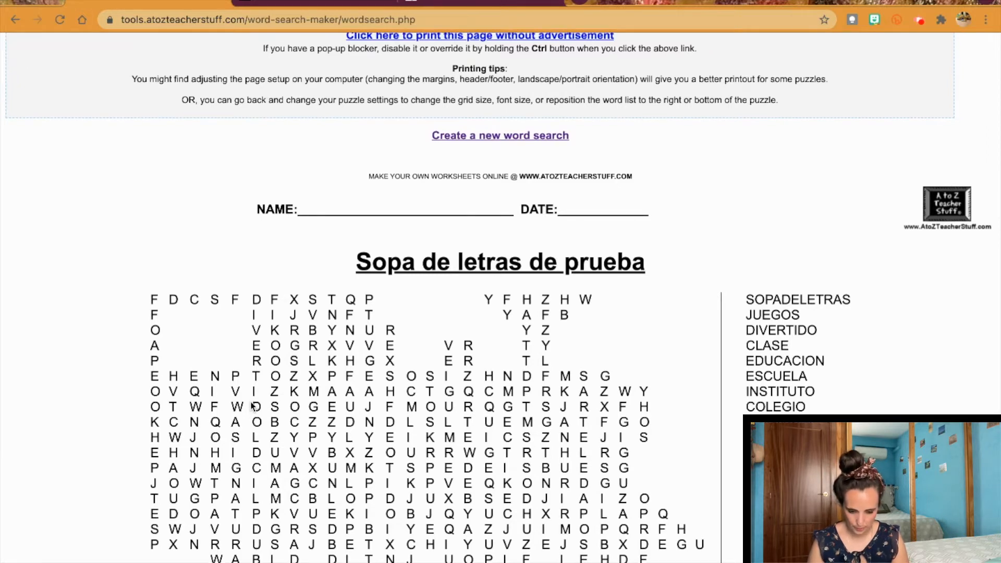
pyautogui.hotkey('ctrl', '-')
pyautogui.hotkey('ctrl', '-')
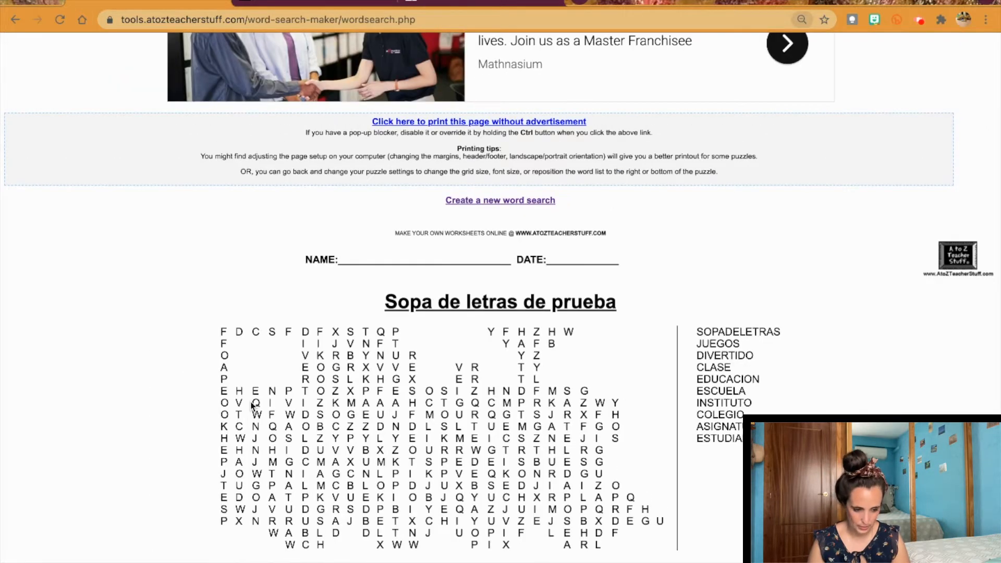
pyautogui.press('super+shift+4')
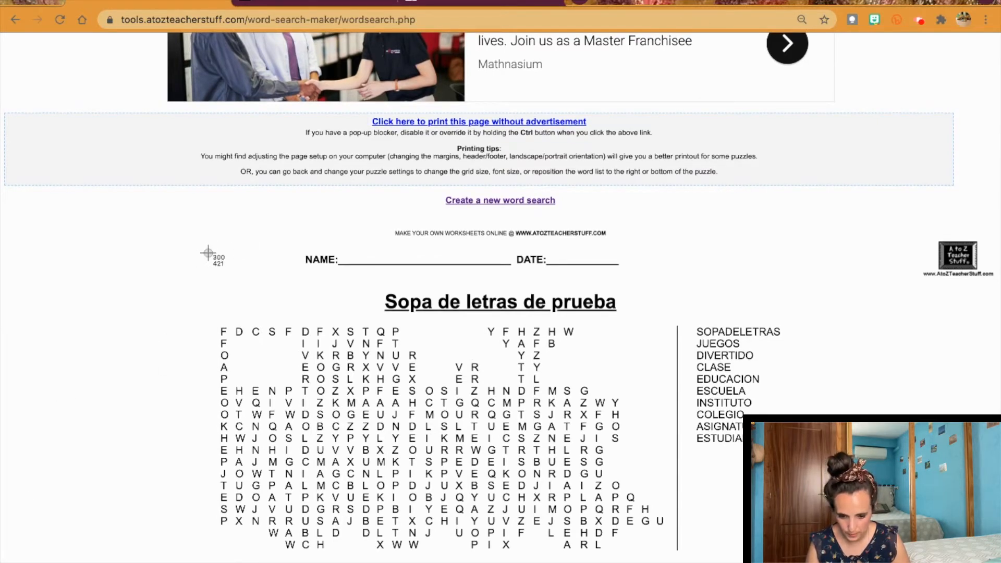
pyautogui.press('Escape')
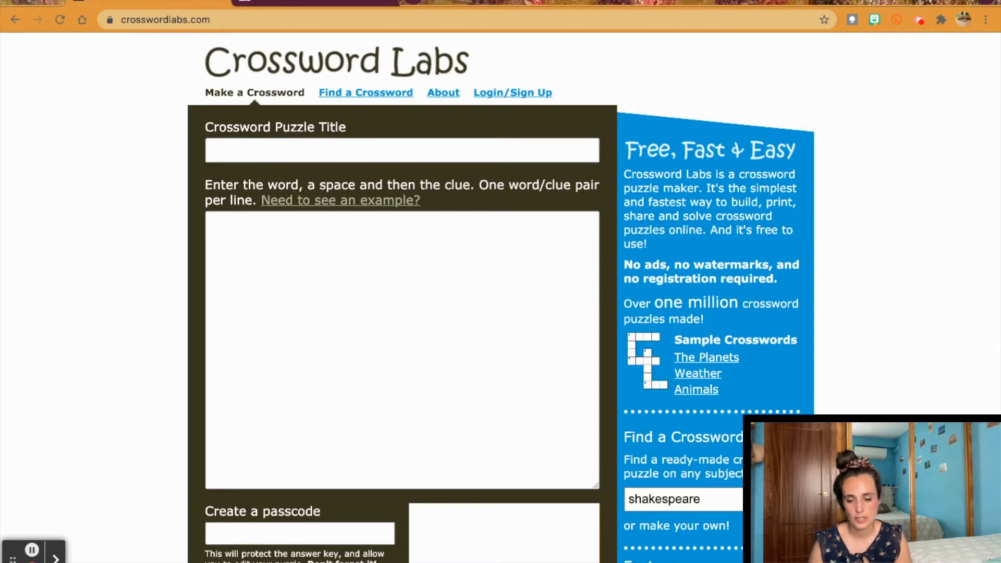
# Step: Title the new crossword 'Crucigrama'
pyautogui.moveTo(214, 59); pyautogui.dragTo(493, 73)
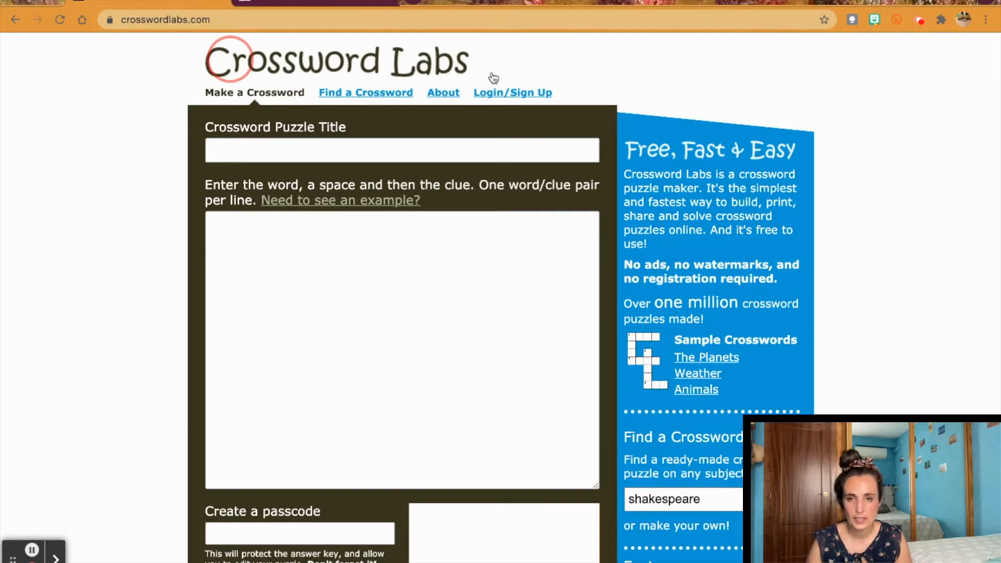
pyautogui.click(430, 285)
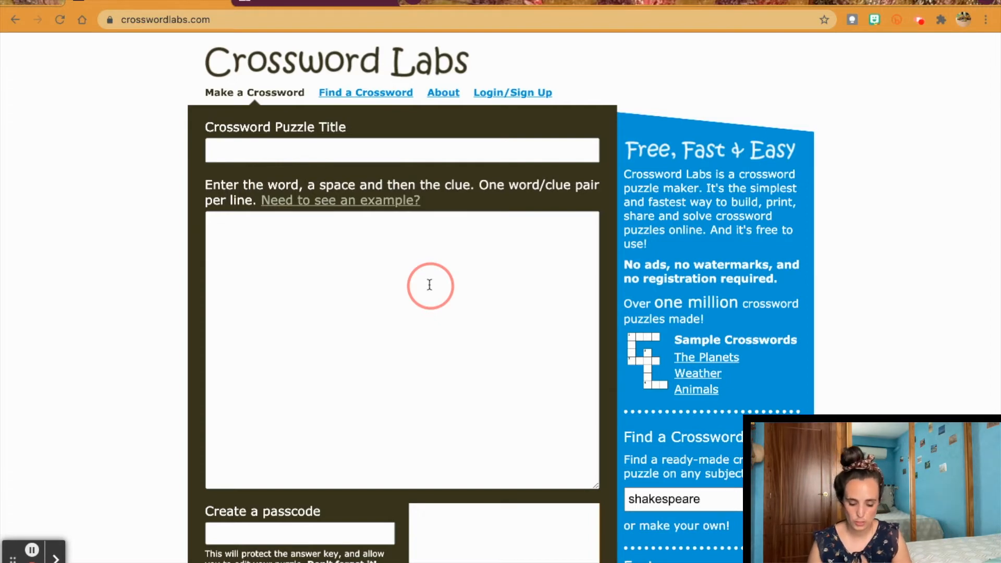
pyautogui.click(323, 153)
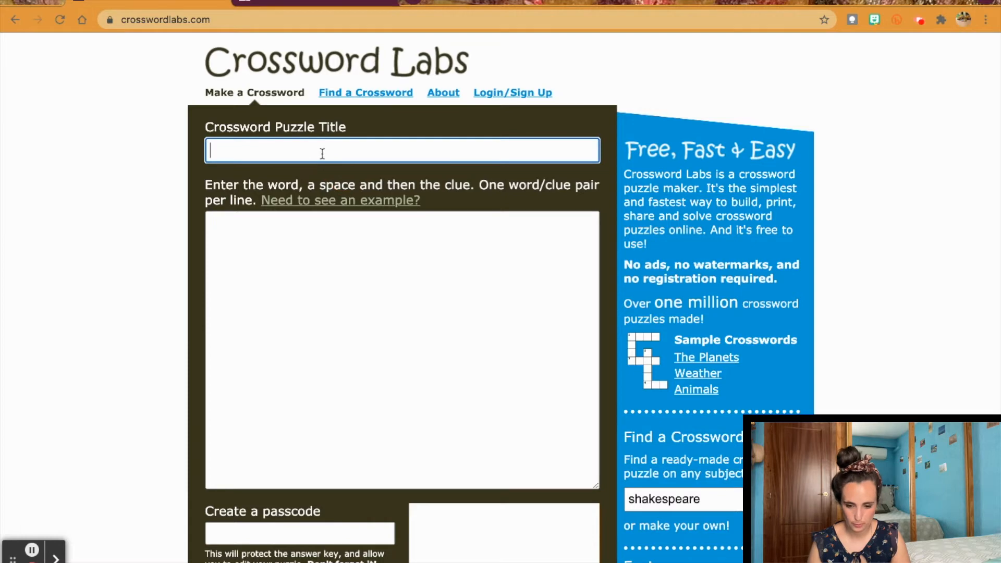
pyautogui.write('Cru')
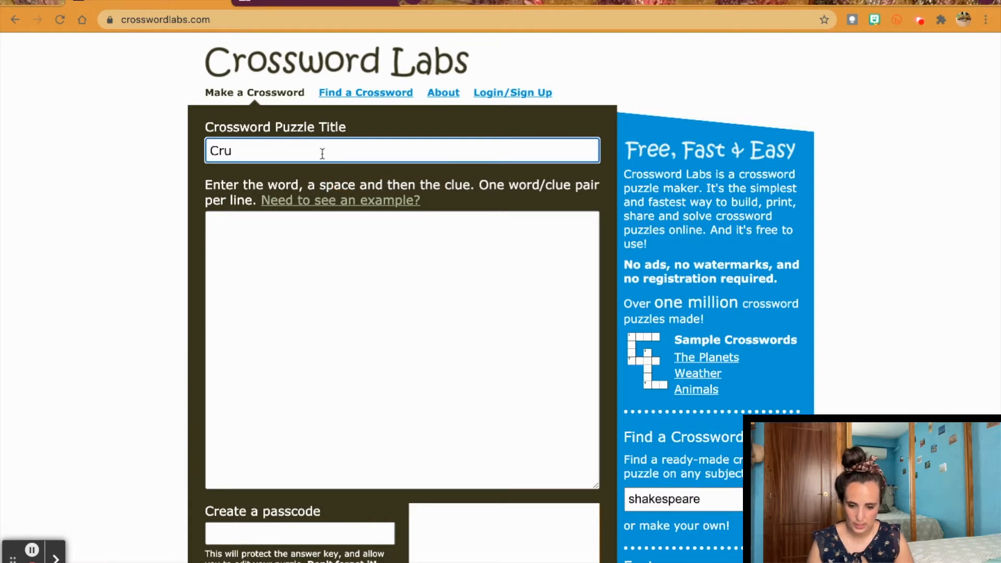
pyautogui.write('cigrama')
# Step: Paste the ten words, sopadeletras through estudiar, into the word list
pyautogui.click(330, 246)
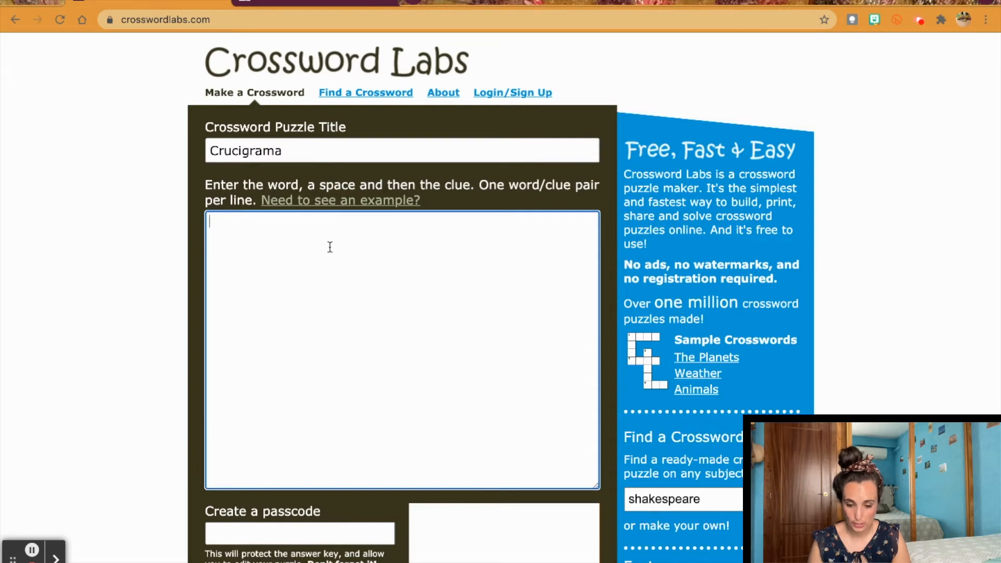
pyautogui.write('Sopadeletras Juegos Divertido Clase Educacion Escuela Instituto Colegio Asignatura Estudiar')
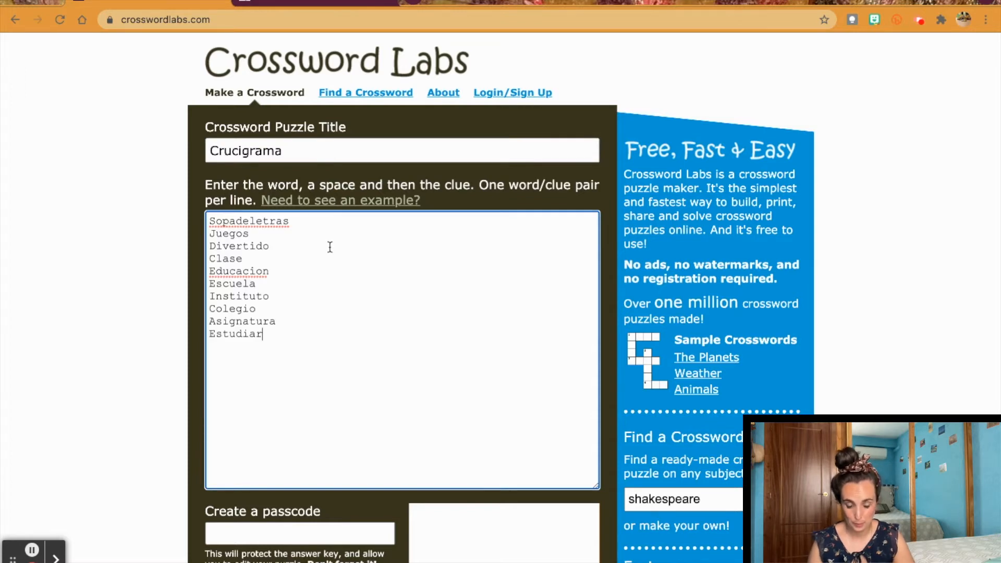
pyautogui.scroll(-1, 331, 246)
pyautogui.moveTo(268, 298); pyautogui.dragTo(192, 170)
pyautogui.click(305, 228)
pyautogui.moveTo(480, 151); pyautogui.dragTo(541, 150)
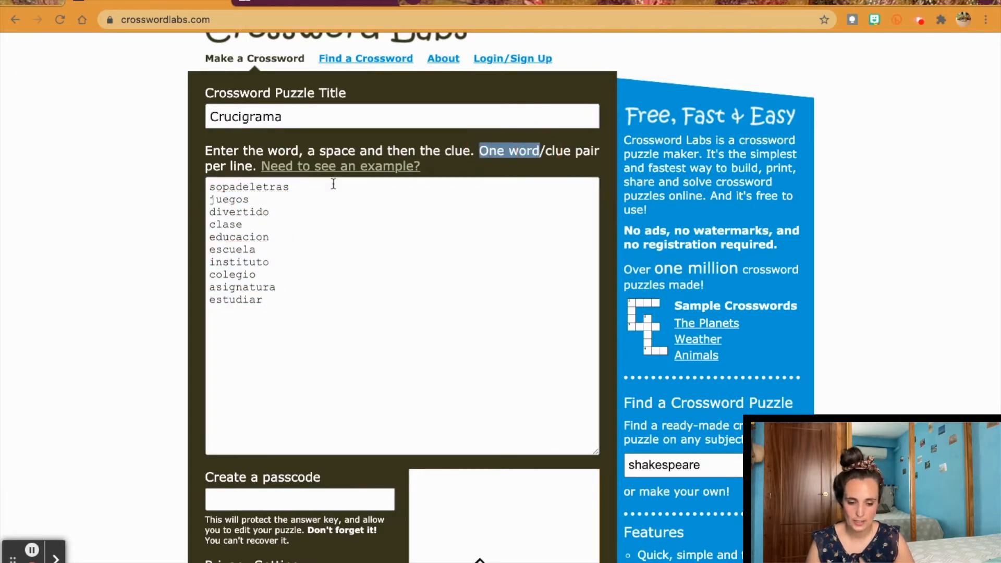
# Step: Begin the sopadeletras clue as 'Pasatiempo en el que hay que'
pyautogui.click(320, 193)
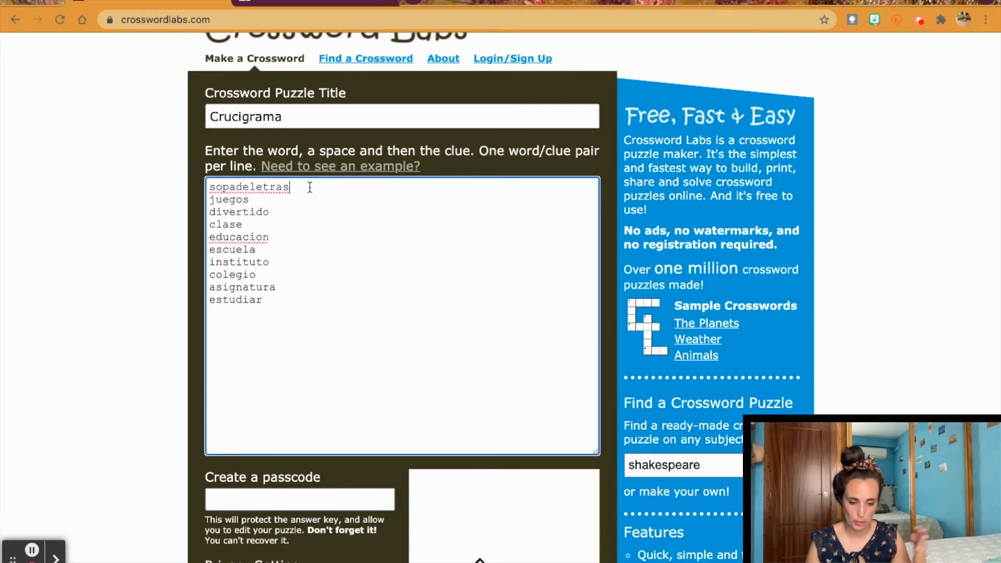
pyautogui.write('/')
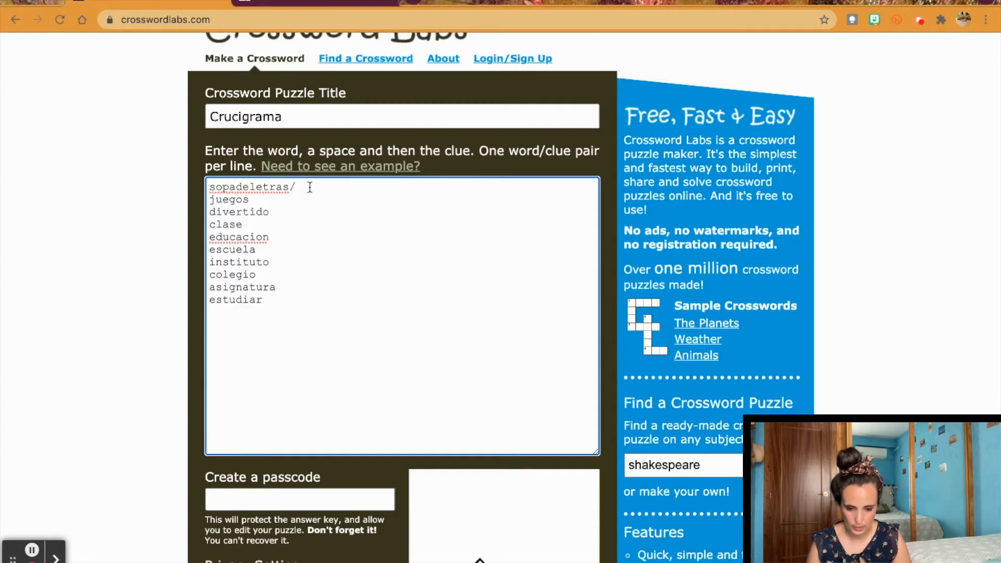
pyautogui.write('pasatiempo')
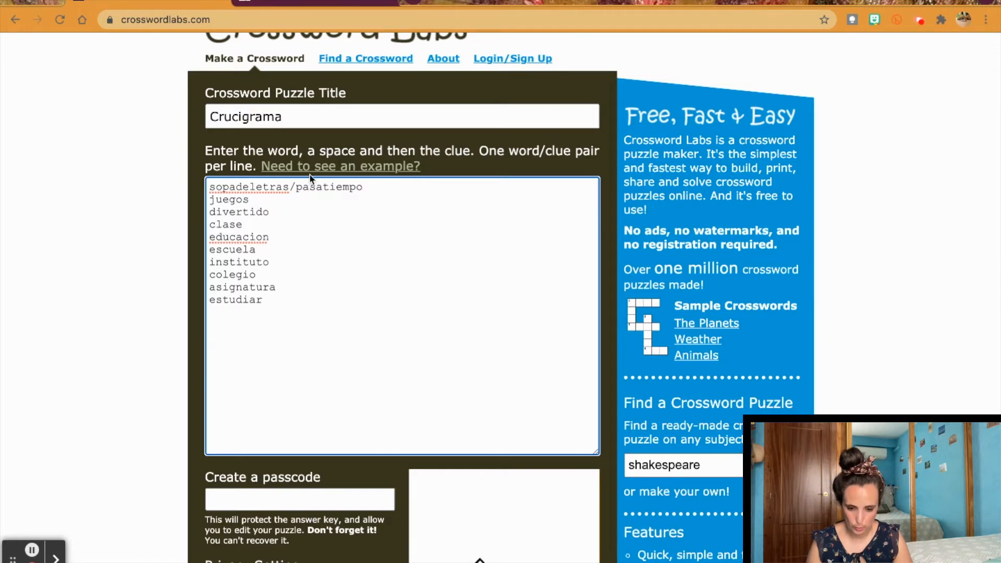
pyautogui.click(301, 193)
pyautogui.click(302, 193)
pyautogui.press('Delete')
pyautogui.write('P')
pyautogui.click(396, 191)
pyautogui.write('en le que')
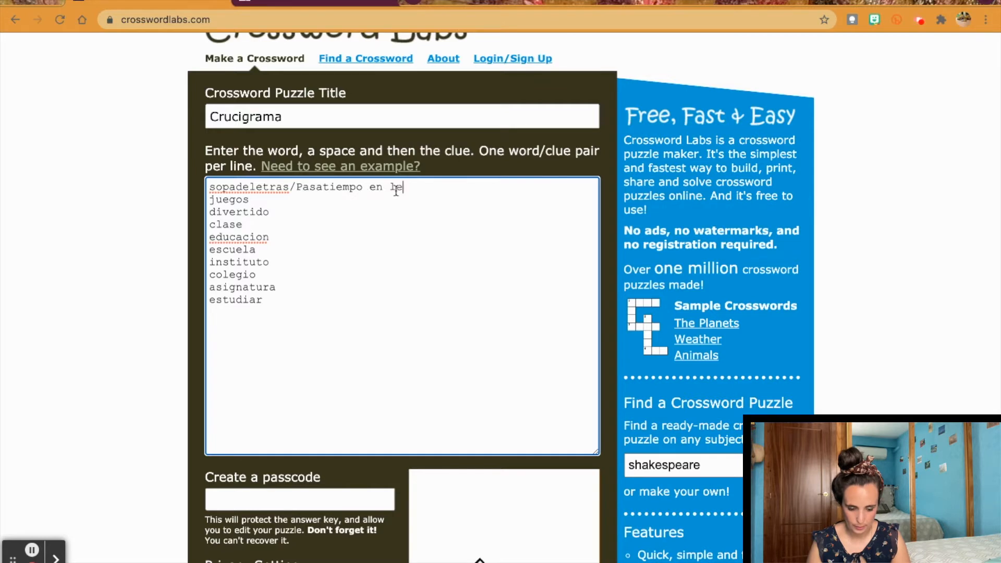
pyautogui.press('BackSpace')
pyautogui.press('BackSpace')
pyautogui.press('BackSpace')
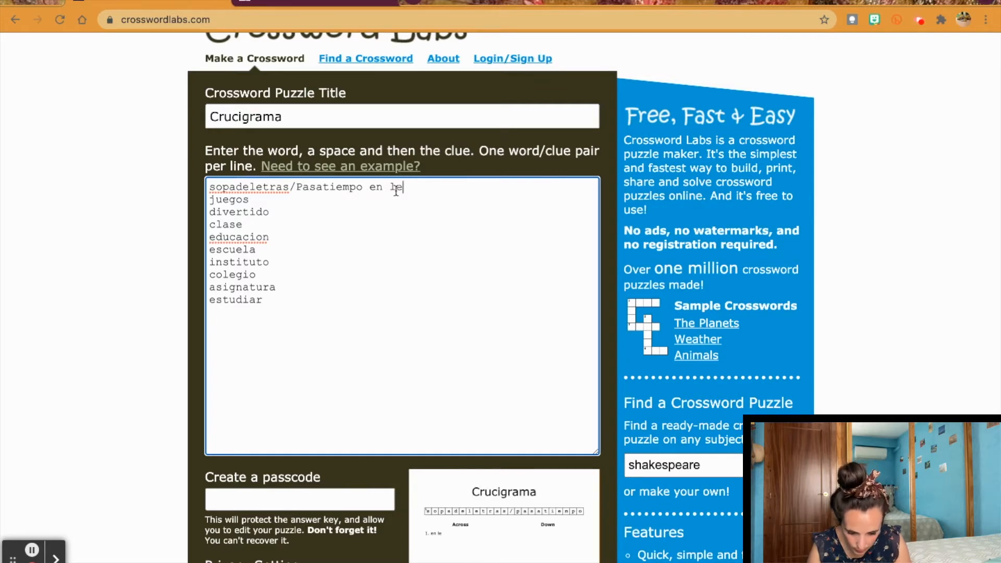
pyautogui.write('el que hay que')
# Step: Remove the slash after sopadeletras and finish its clue with 'buscar palabras'
pyautogui.click(296, 189)
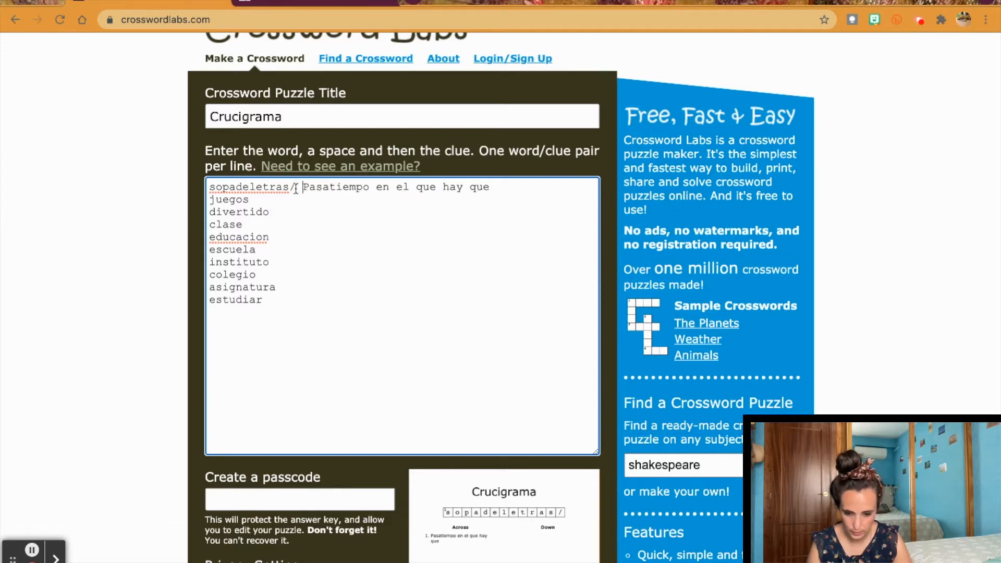
pyautogui.click(296, 188)
pyautogui.press('BackSpace')
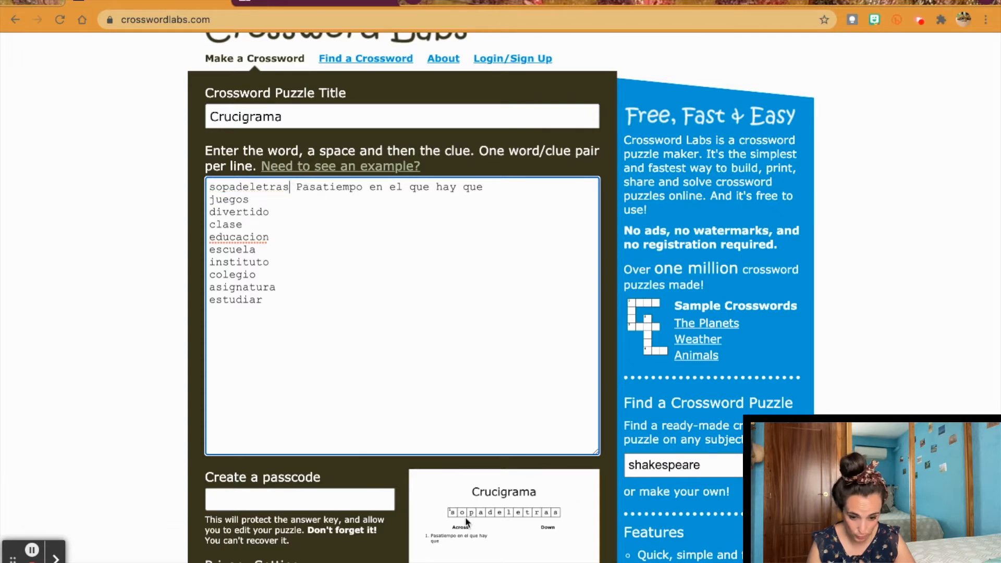
pyautogui.scroll(-1, 560, 526)
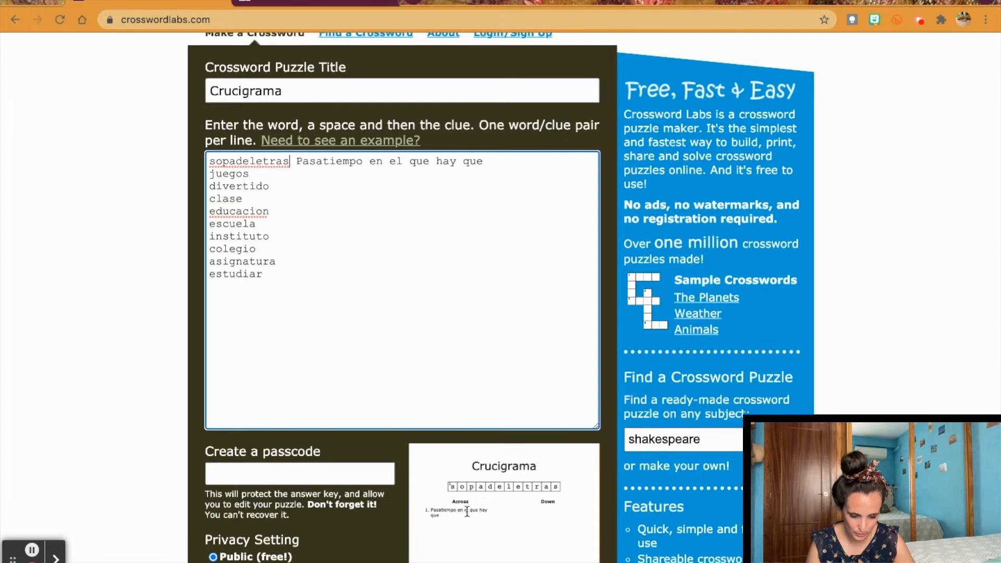
pyautogui.scroll(-3, 467, 512)
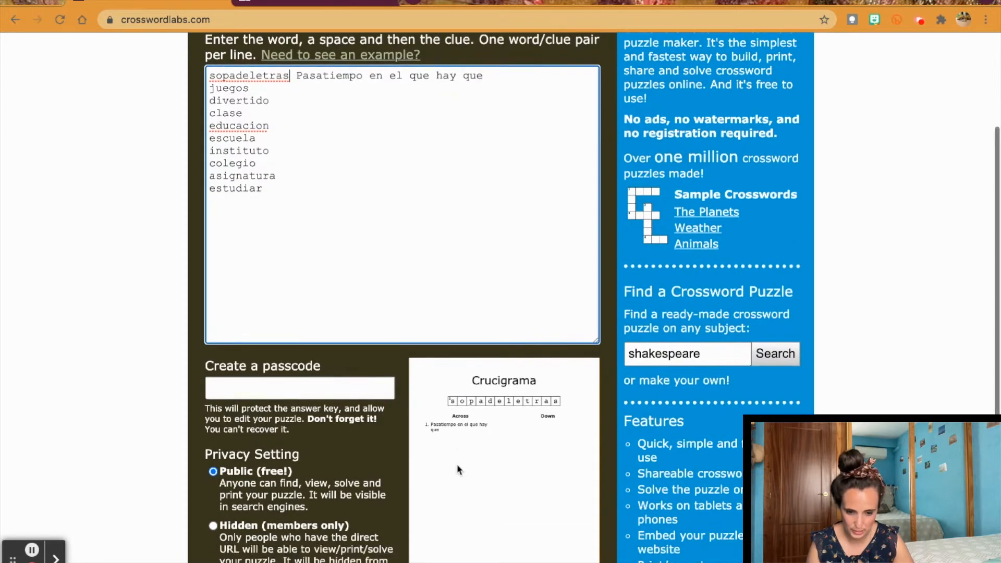
pyautogui.scroll(2, 458, 470)
pyautogui.click(493, 128)
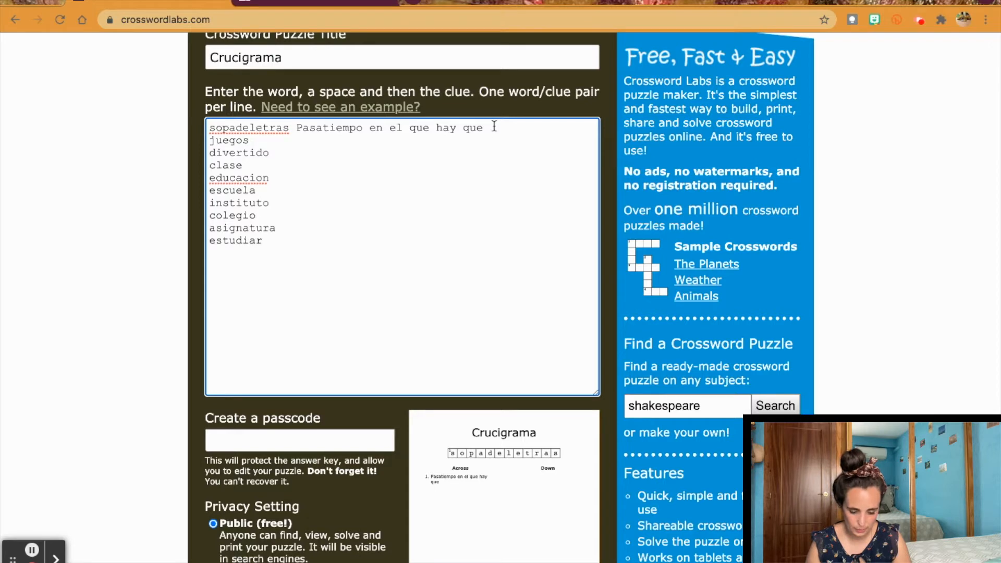
pyautogui.write('buscar palabras')
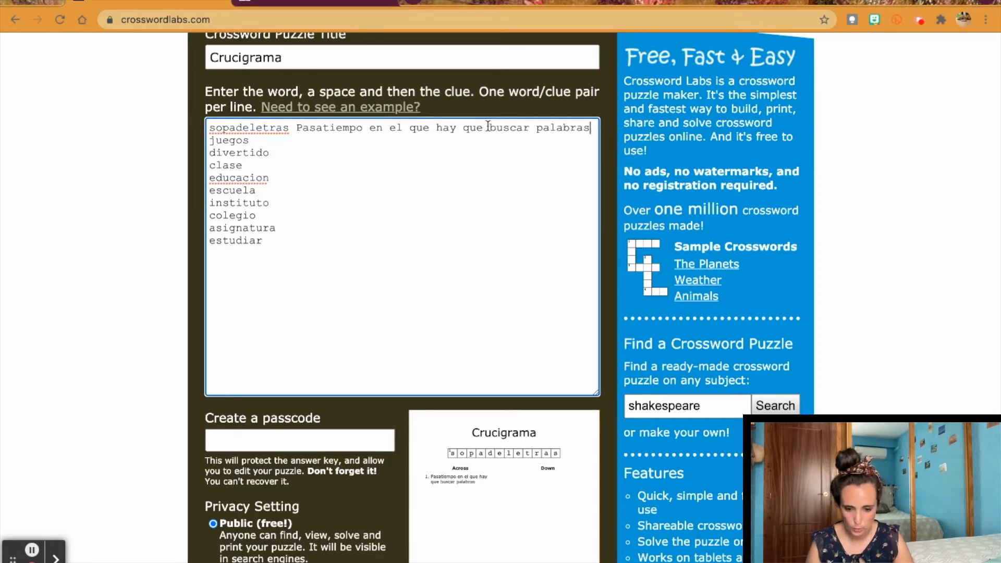
# Step: Clue juegos as 'Actividad divertida que sigue unas reglas'
pyautogui.click(260, 141)
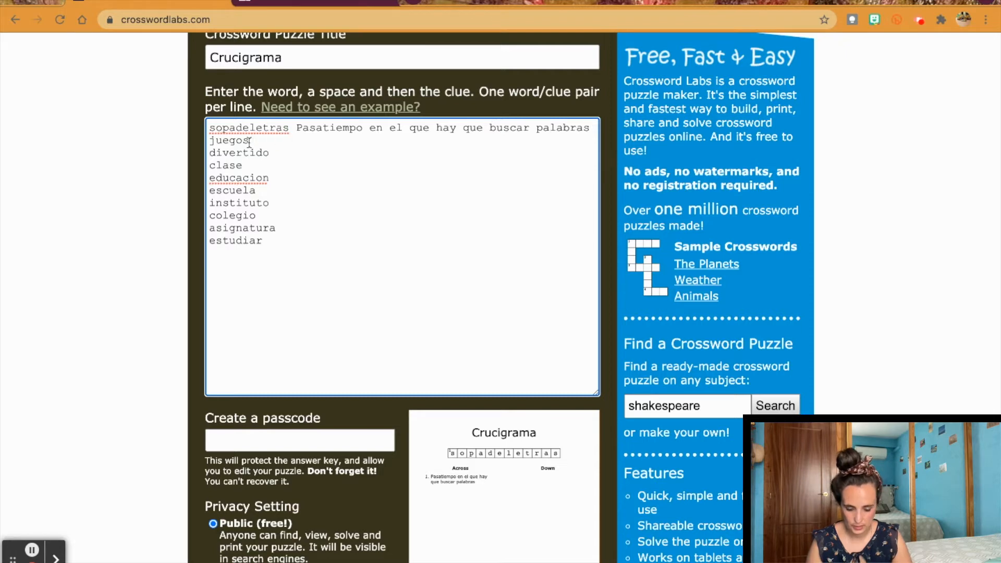
pyautogui.write('Actividad')
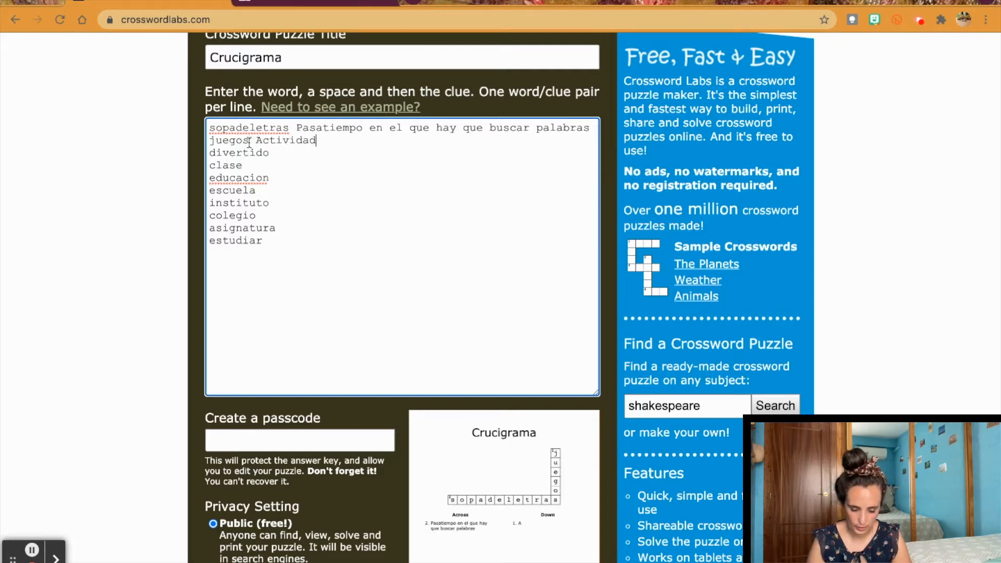
pyautogui.write(' divertida que si')
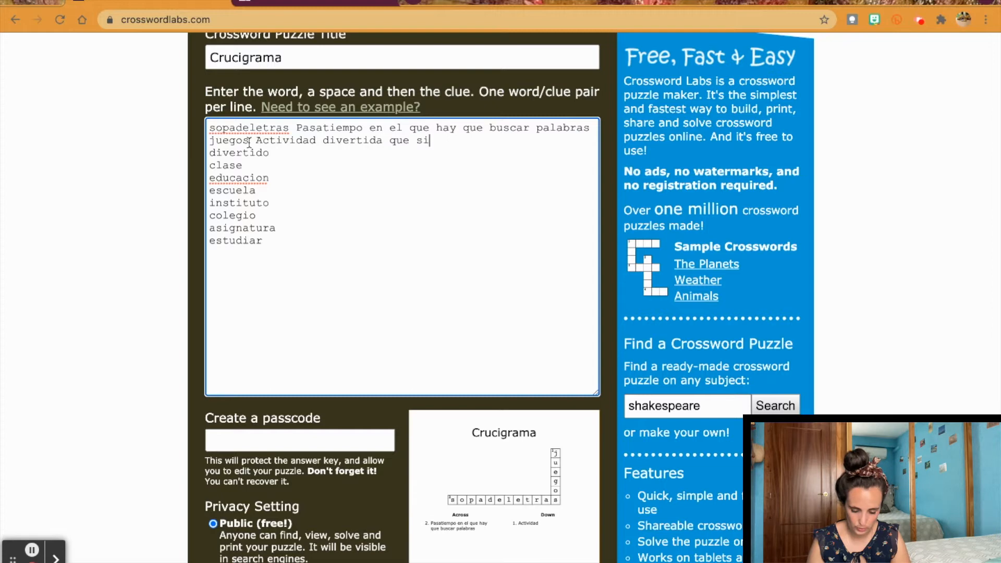
pyautogui.write('gue unas reglas')
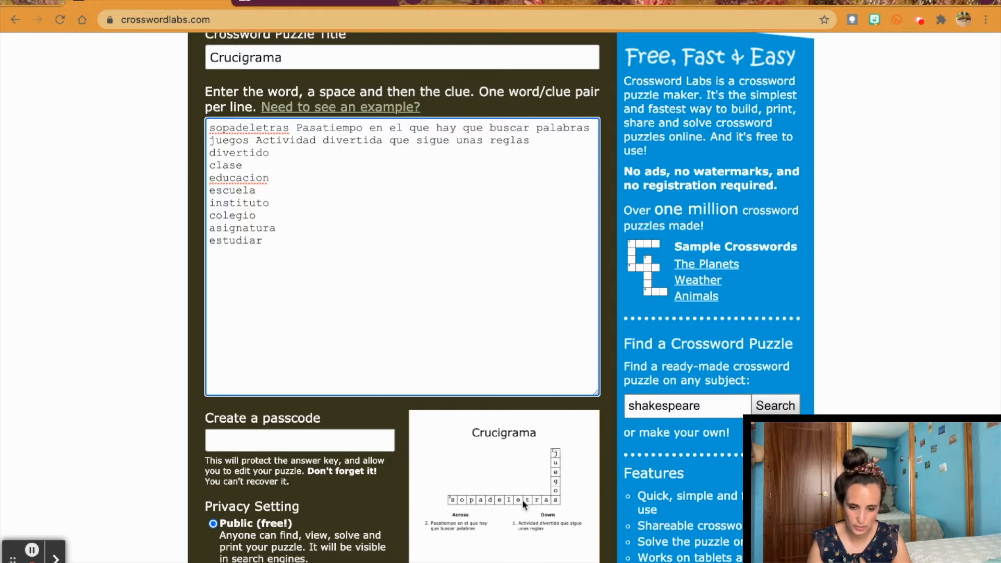
pyautogui.click(289, 153)
pyautogui.click(270, 153)
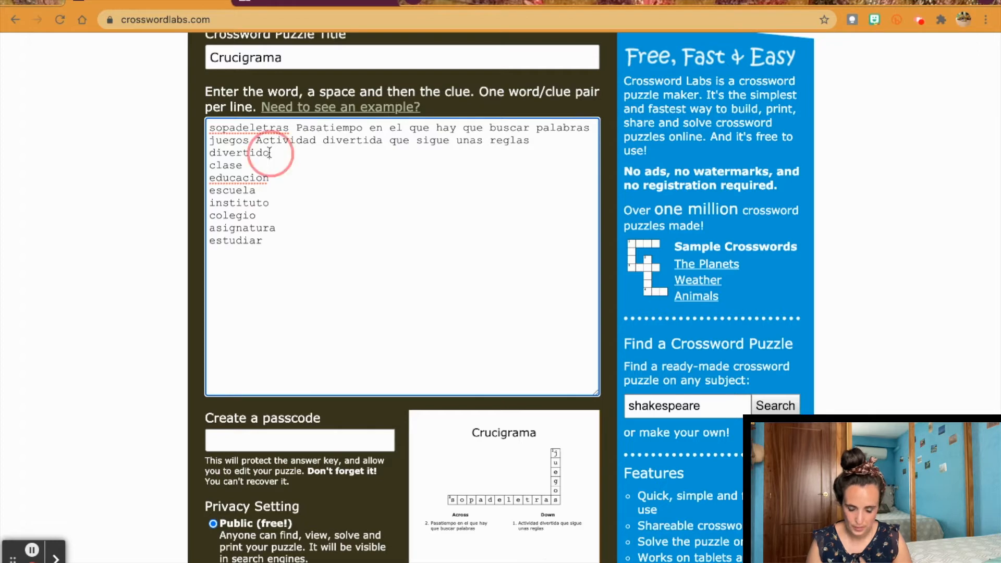
# Step: Clue divertido 'Adjetivo que indica...' and clase 'Aula donde se imparte enseñanza'
pyautogui.write('Adjetivo que indica...')
pyautogui.click(269, 165)
pyautogui.write('A')
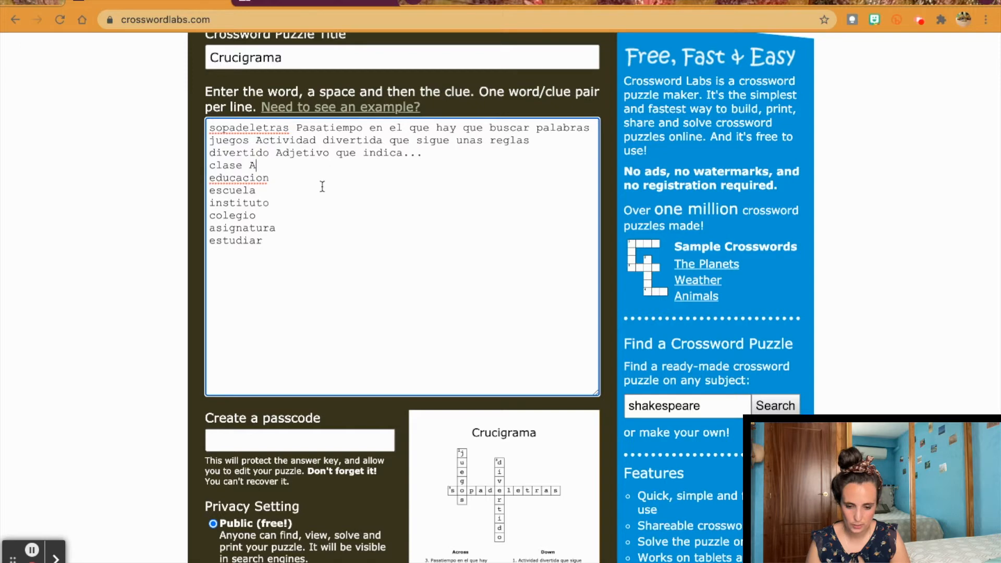
pyautogui.write('ula donde se imparte enseñanza')
# Step: Give educacion, escuela, instituto, colegio, asignatura and estudiar placeholder gibberish clues
pyautogui.click(273, 178)
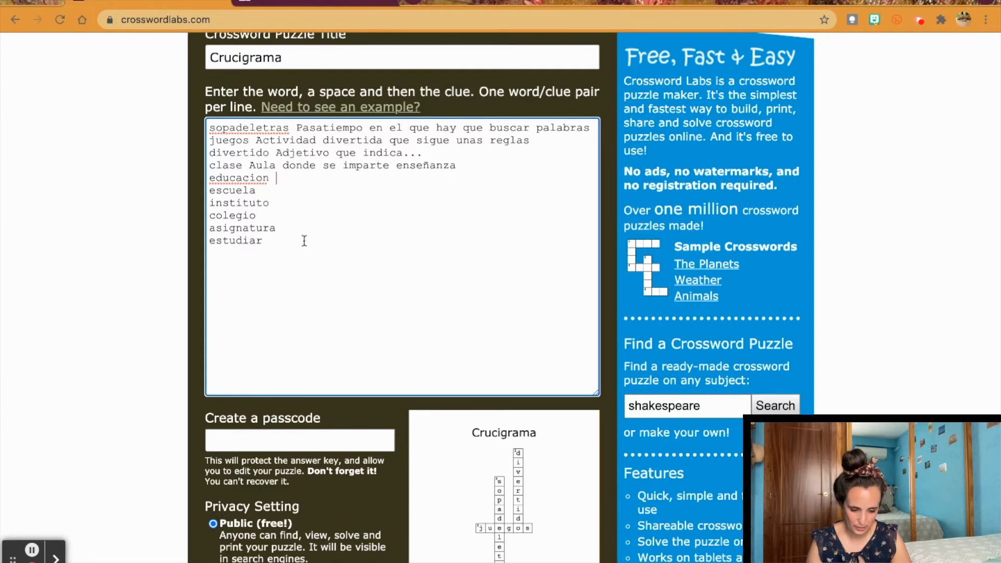
pyautogui.scroll(-3, 303, 240)
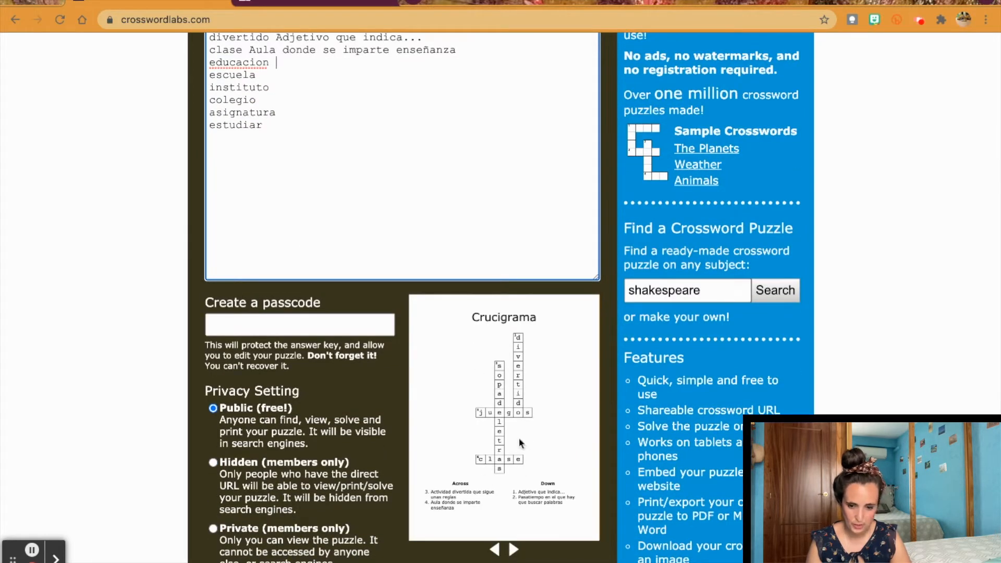
pyautogui.write('odaisdjoashdoashdk')
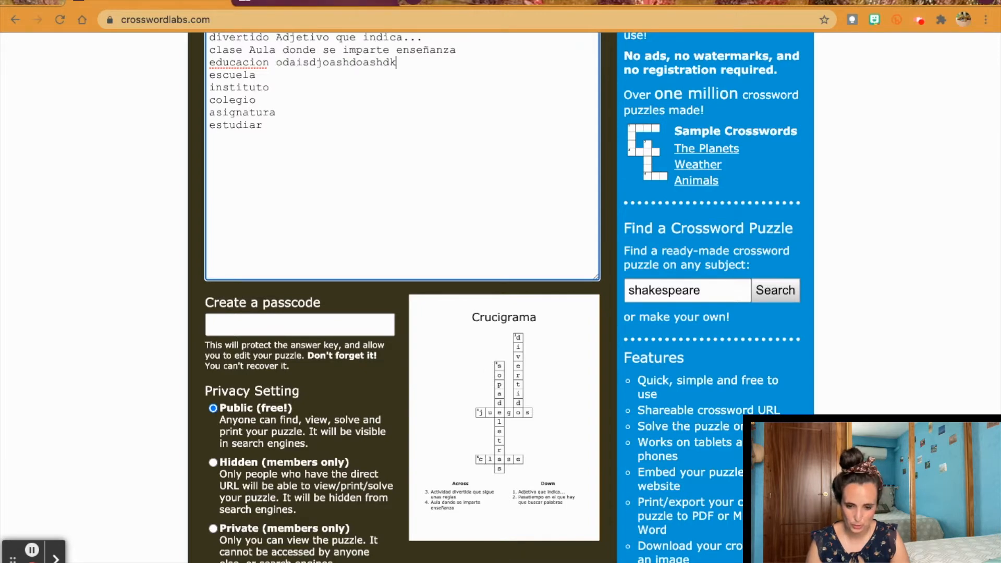
pyautogui.click(276, 75)
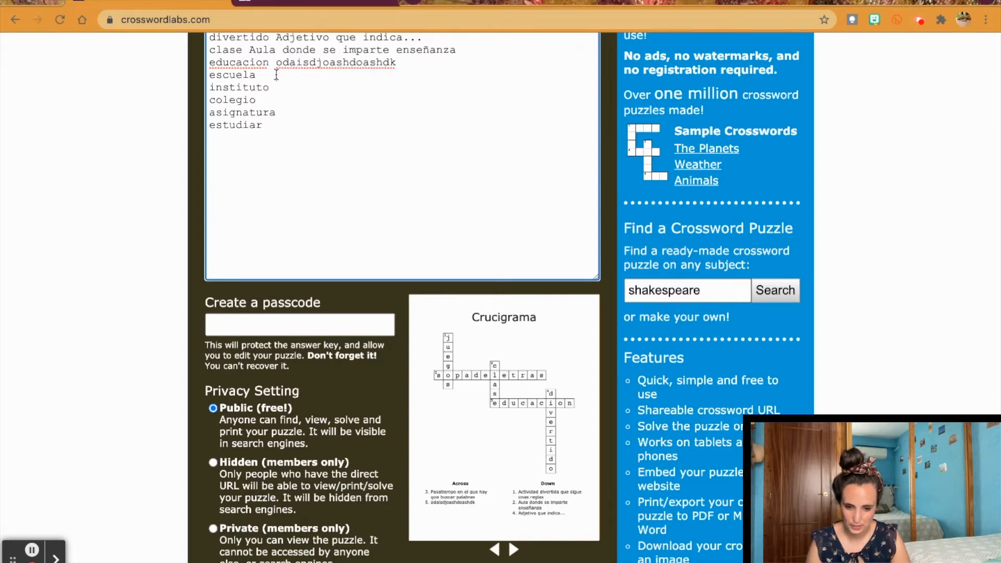
pyautogui.write('aspkdjaskodjkasjd')
pyautogui.click(269, 88)
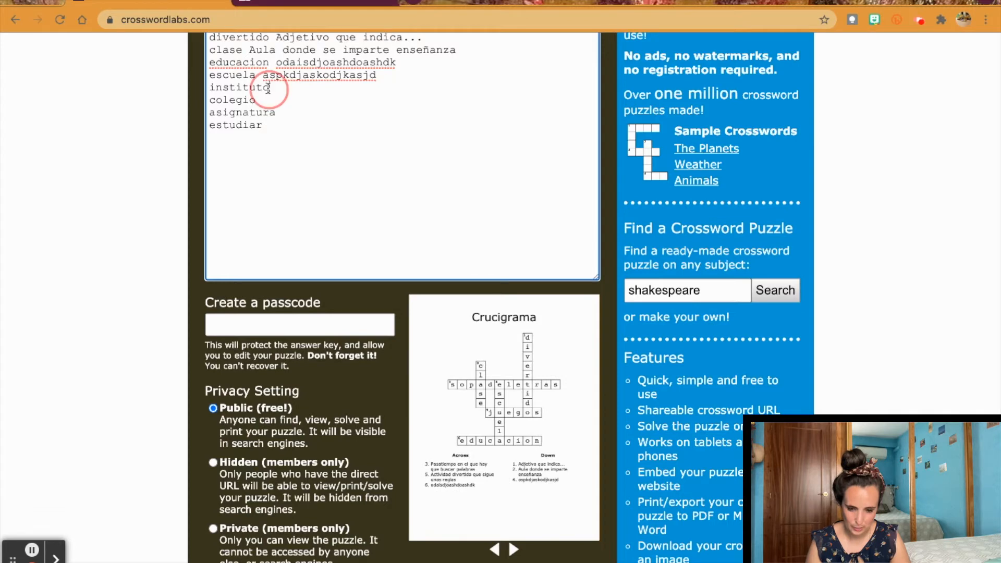
pyautogui.write('asdjlashdh colegio ')
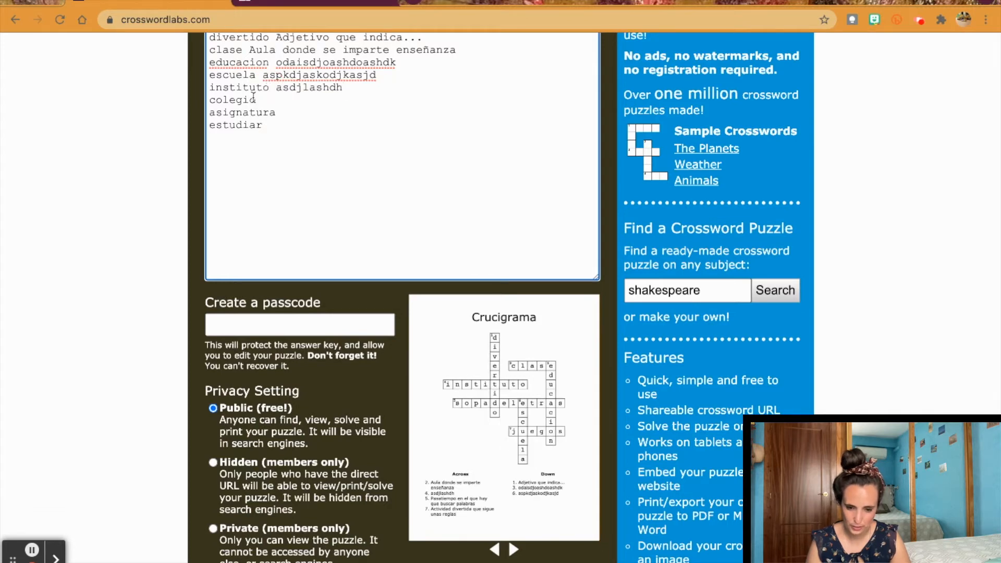
pyautogui.write('aslkdjsakldj')
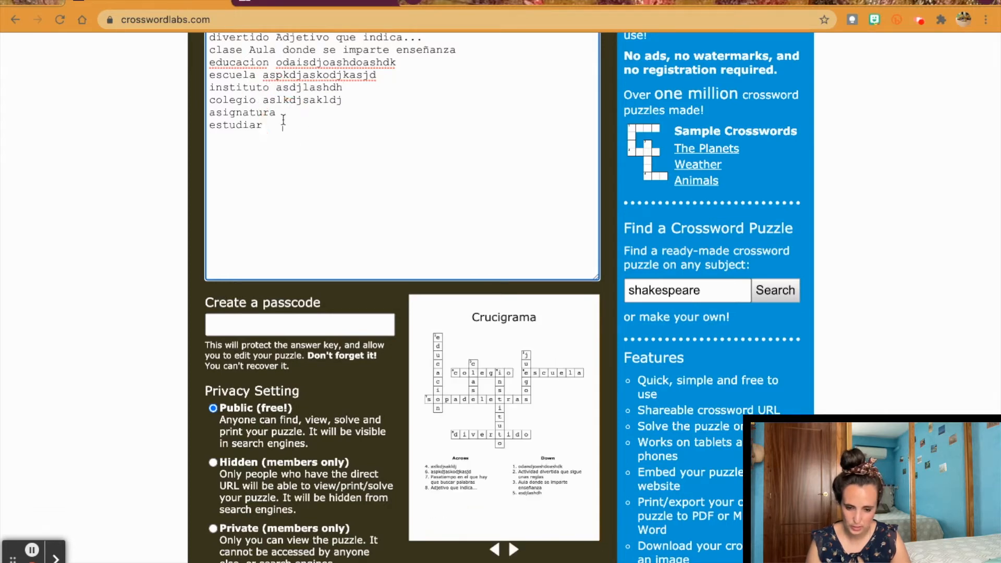
pyautogui.click(272, 114)
pyautogui.write('asldjaslkd')
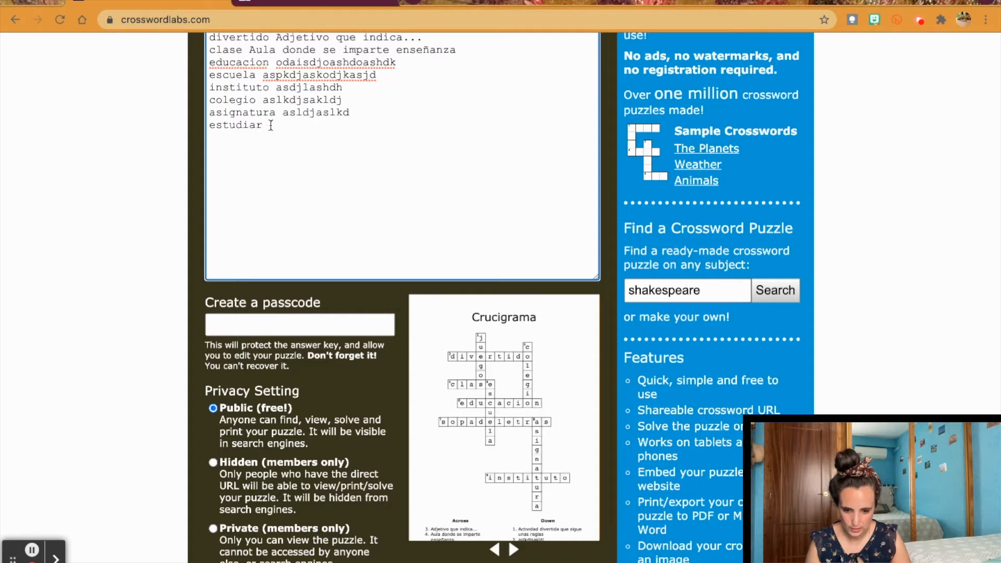
pyautogui.click(269, 126)
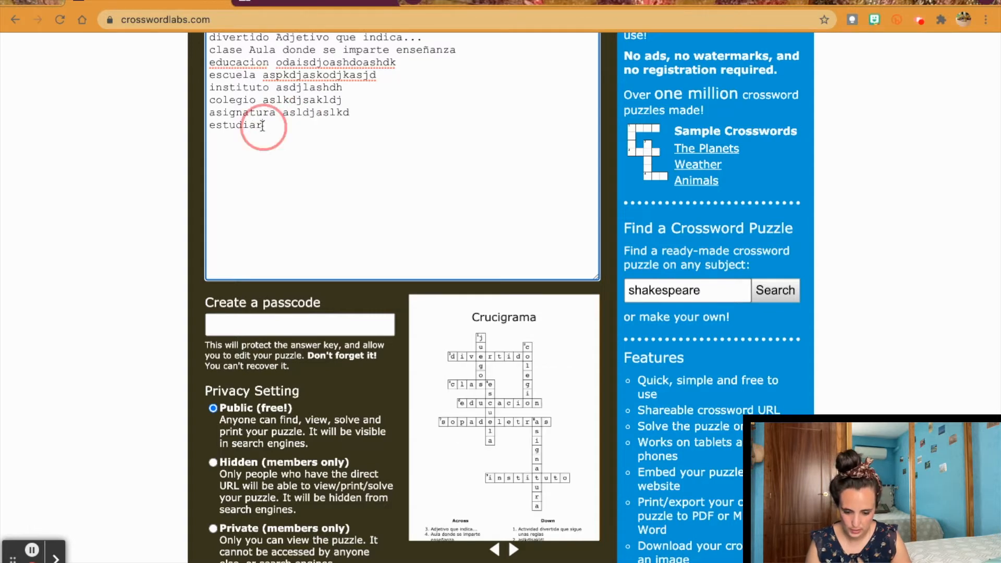
pyautogui.write('alsdkjsalkdj')
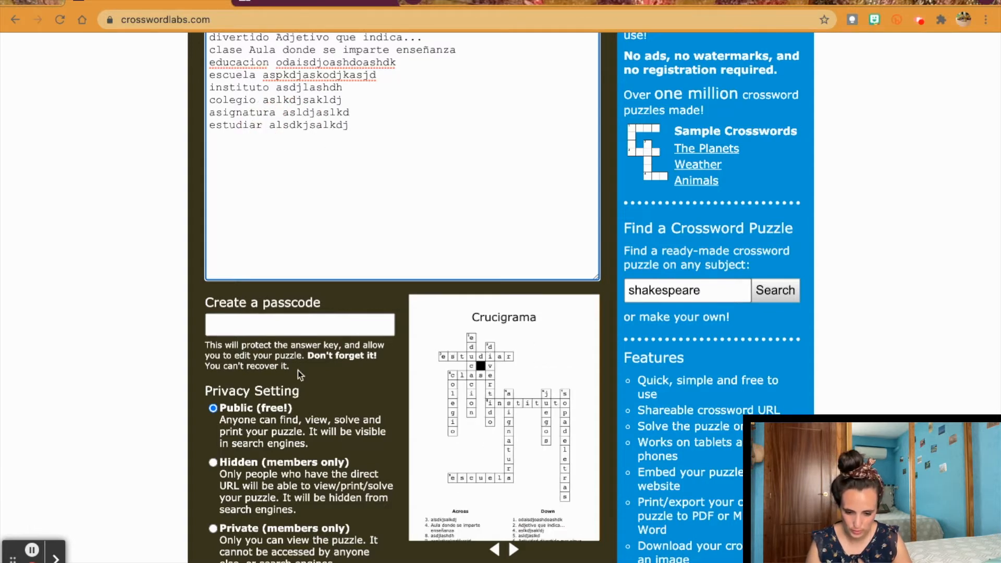
pyautogui.scroll(-3, 298, 371)
pyautogui.click(259, 222)
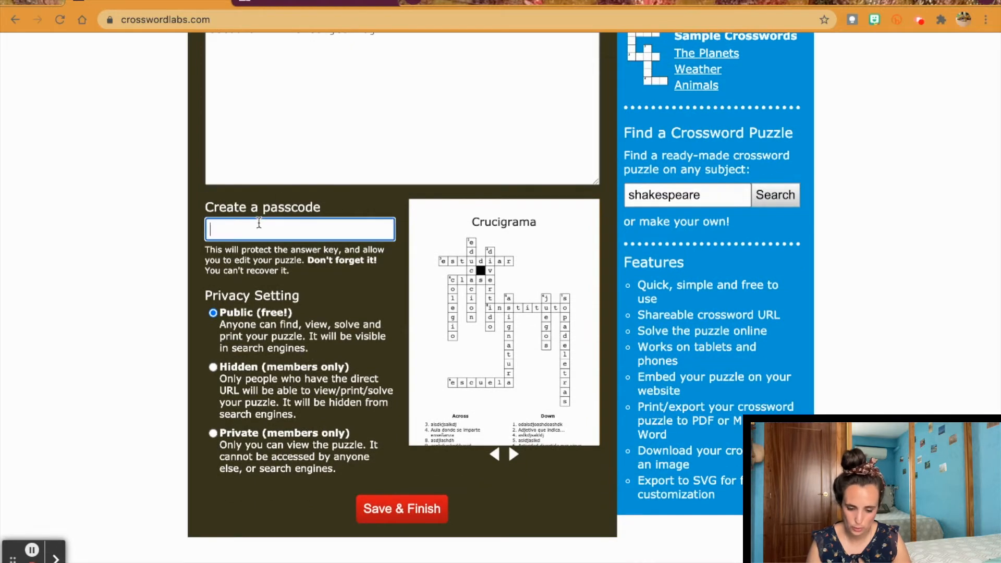
pyautogui.scroll(-1, 259, 222)
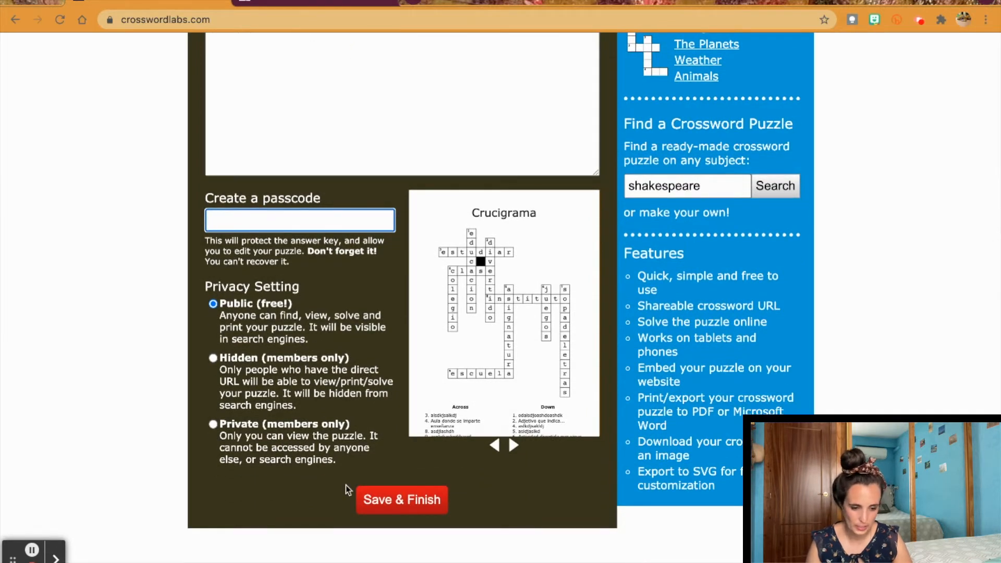
pyautogui.scroll(10, 346, 485)
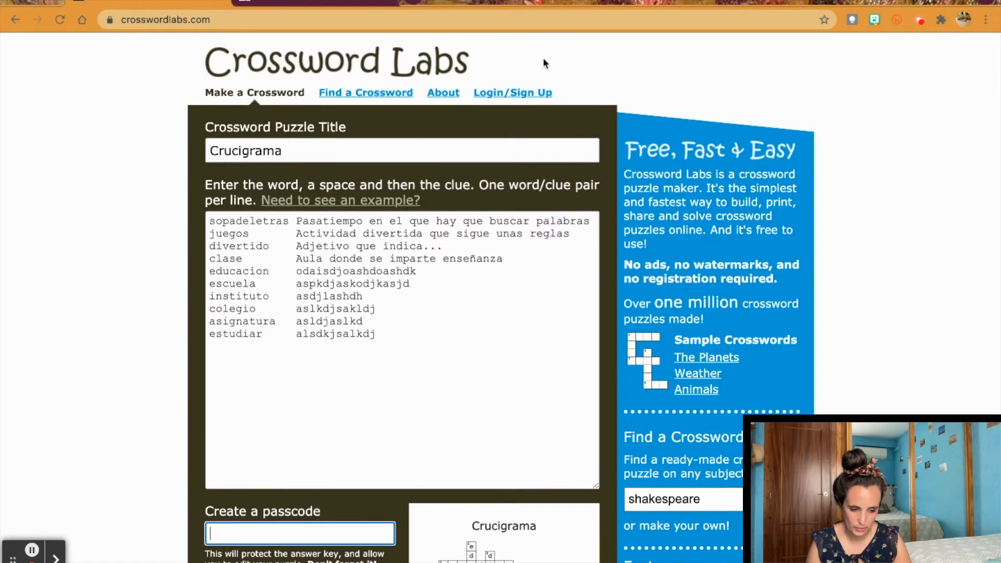
pyautogui.scroll(-10, 517, 143)
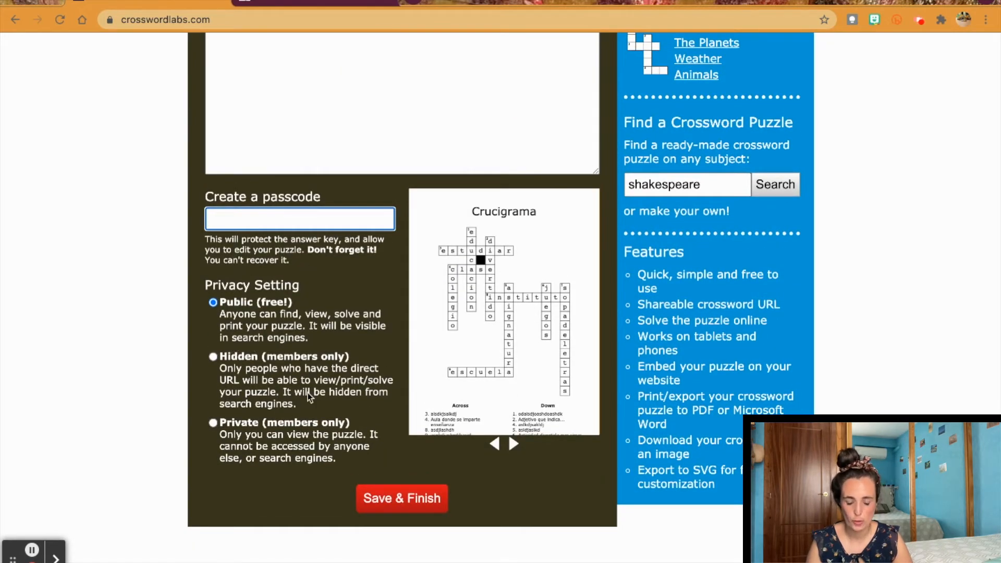
pyautogui.scroll(10, 280, 438)
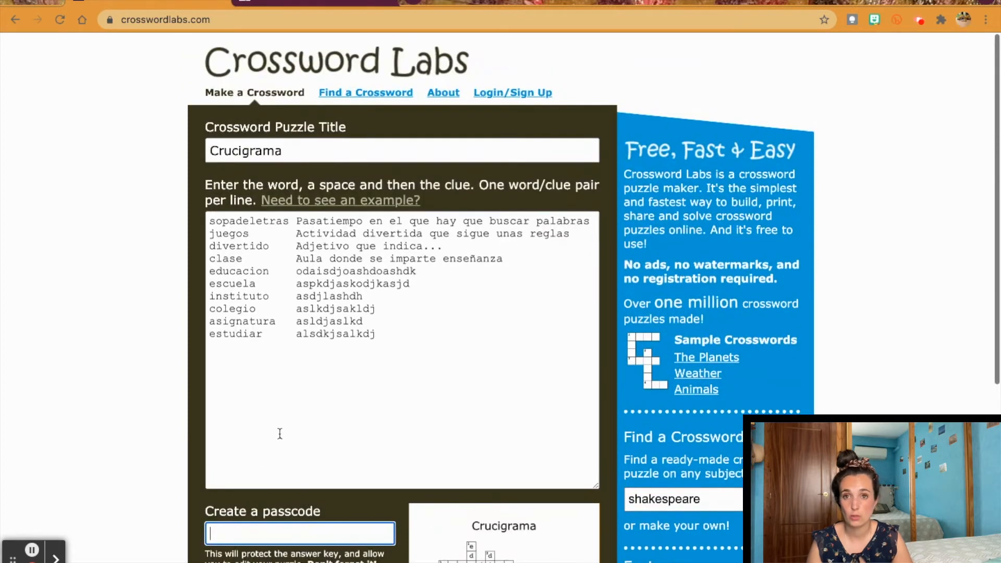
pyautogui.scroll(-10, 280, 433)
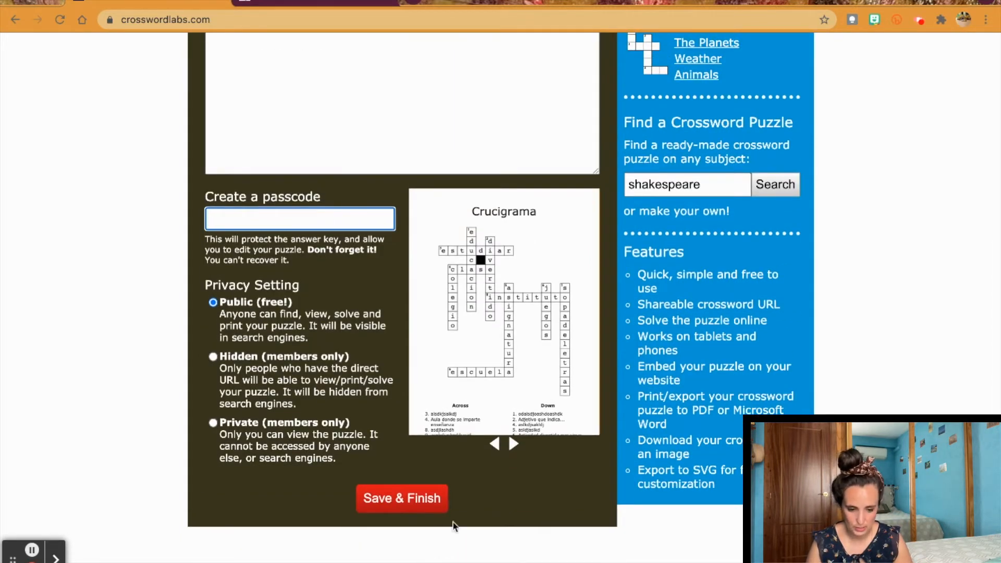
pyautogui.scroll(10, 430, 349)
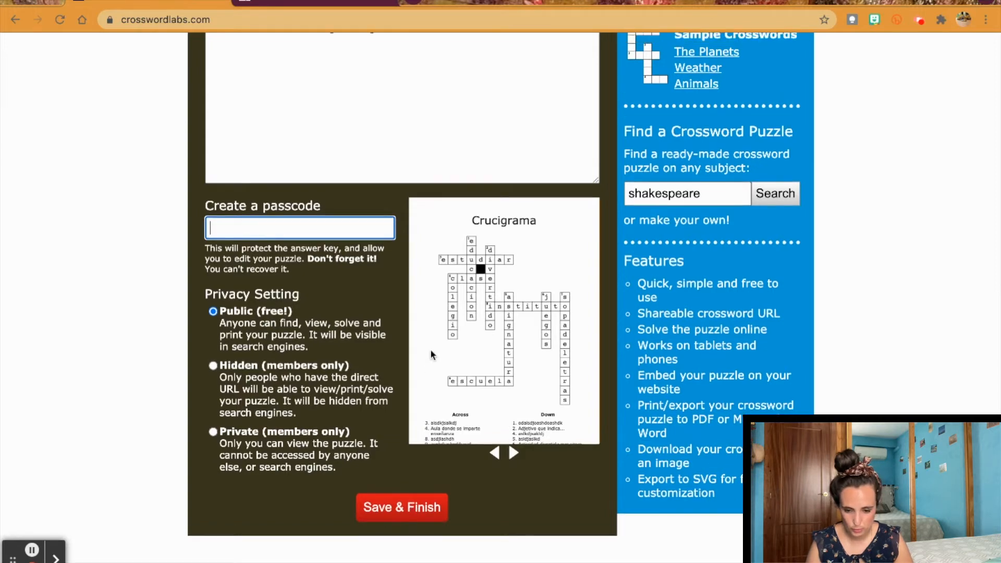
pyautogui.scroll(-10, 290, 405)
pyautogui.click(391, 499)
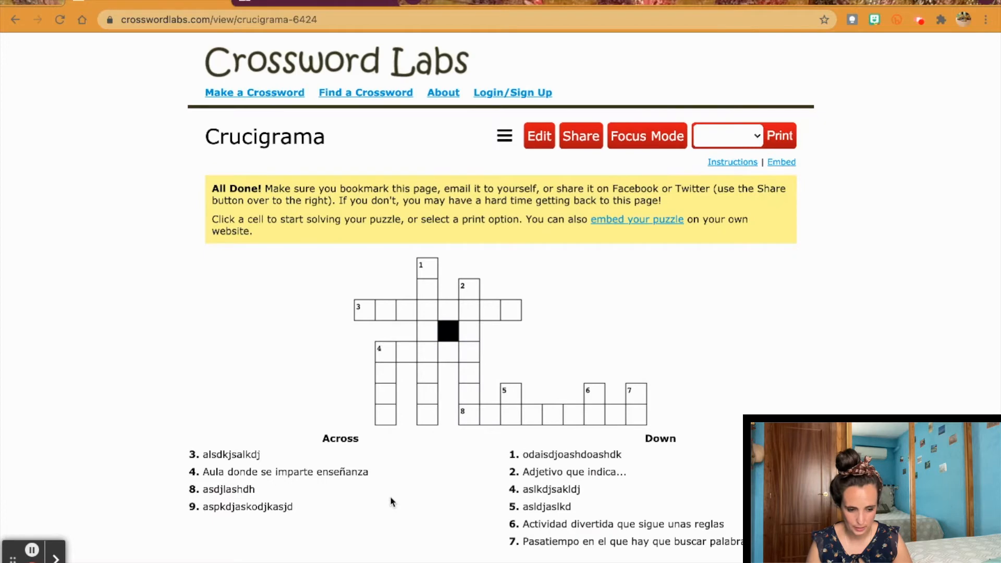
# Step: Capture a screenshot of an area of the saved Crucigrama puzzle page
pyautogui.scroll(1, 501, 297)
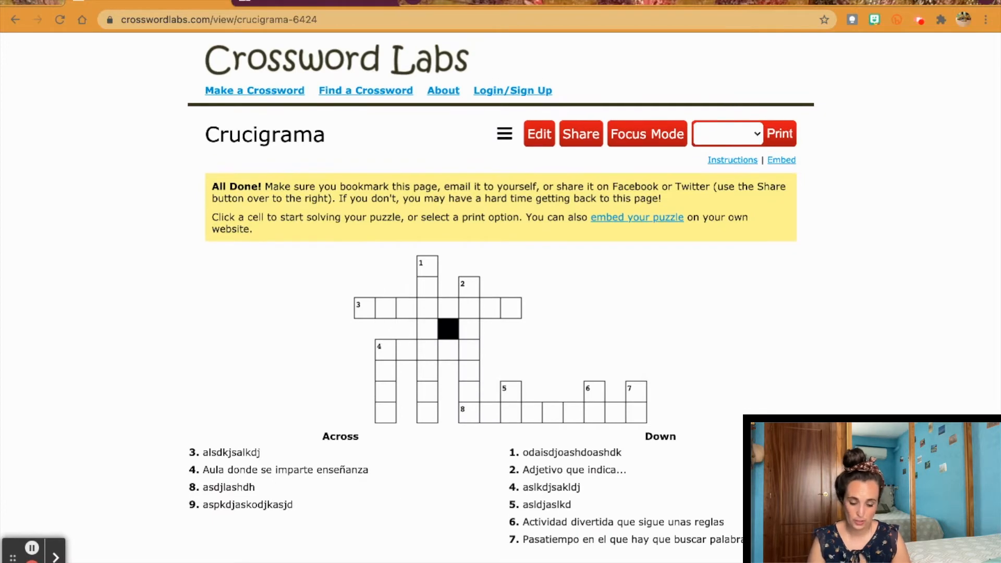
pyautogui.press('super+shift+4')
pyautogui.moveTo(677, 500); pyautogui.dragTo(798, 553)
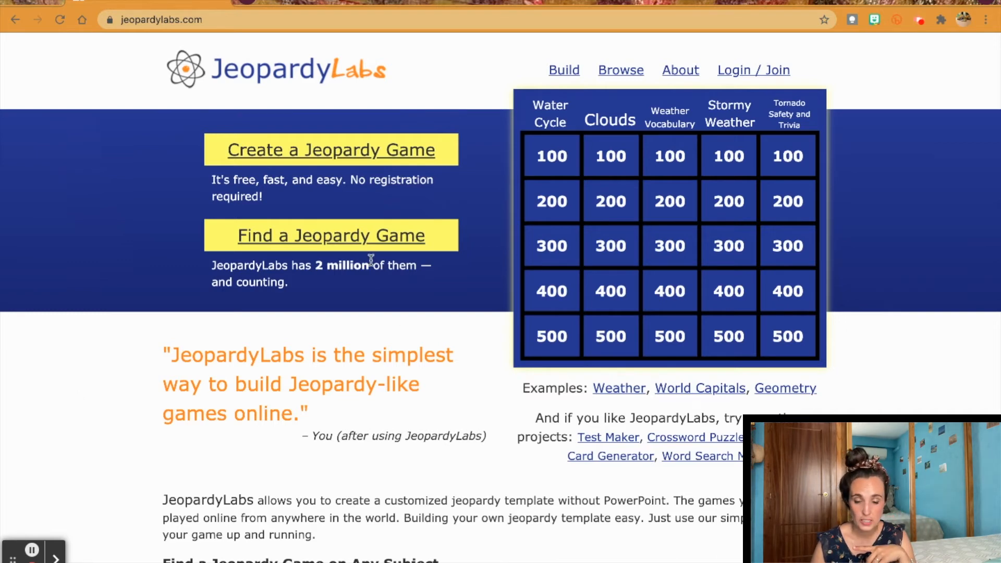
pyautogui.click(328, 237)
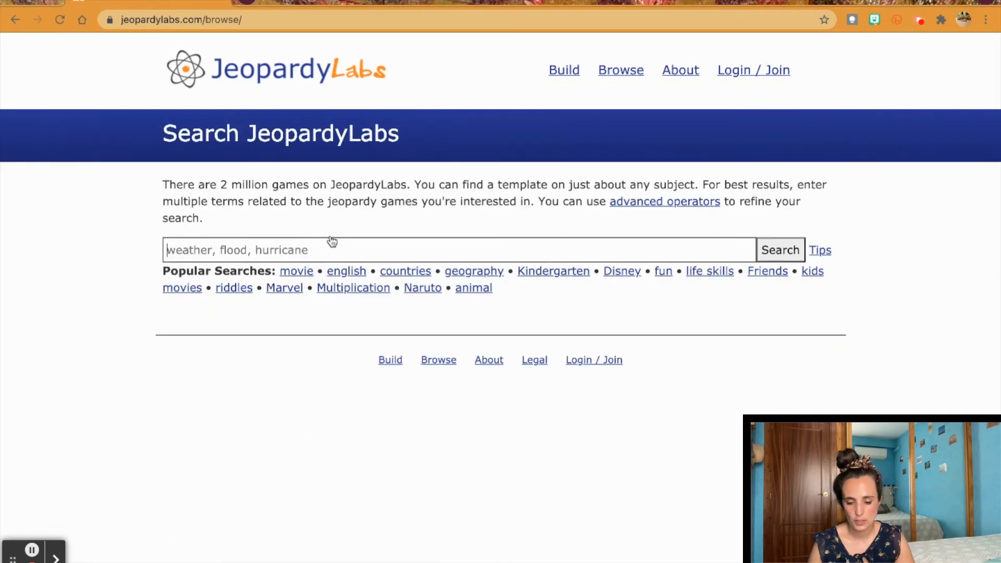
pyautogui.click(468, 248)
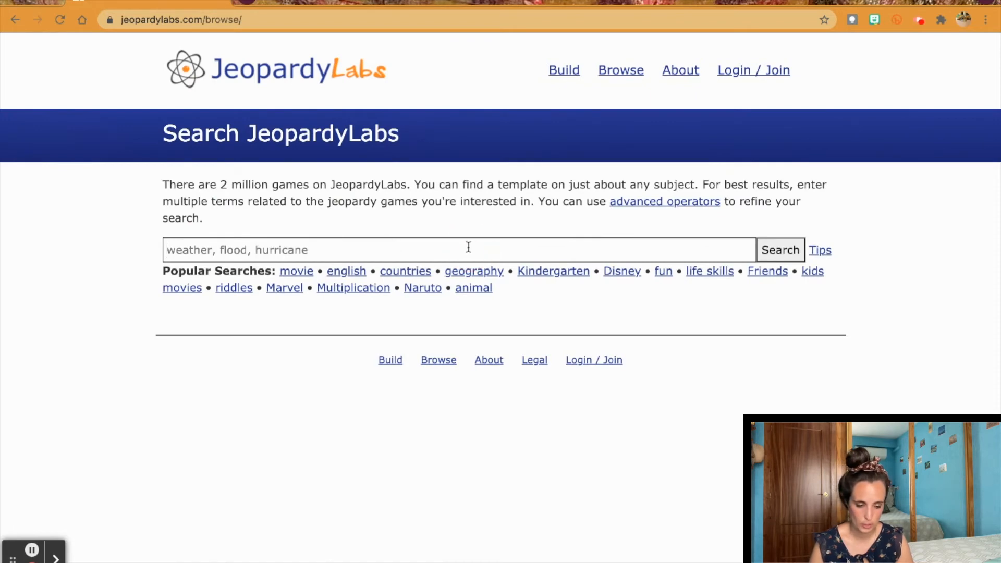
pyautogui.write('Past')
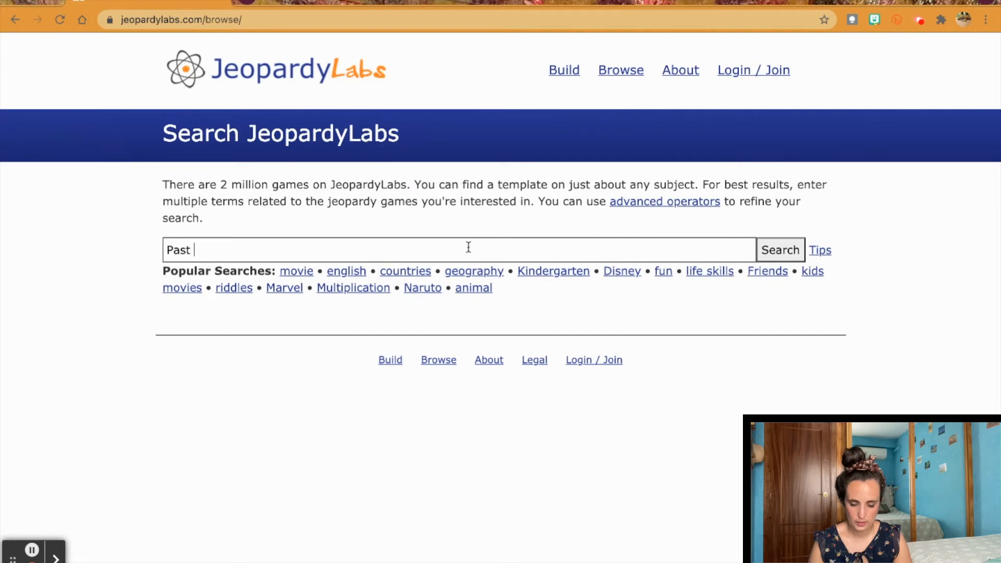
pyautogui.write(' particile')
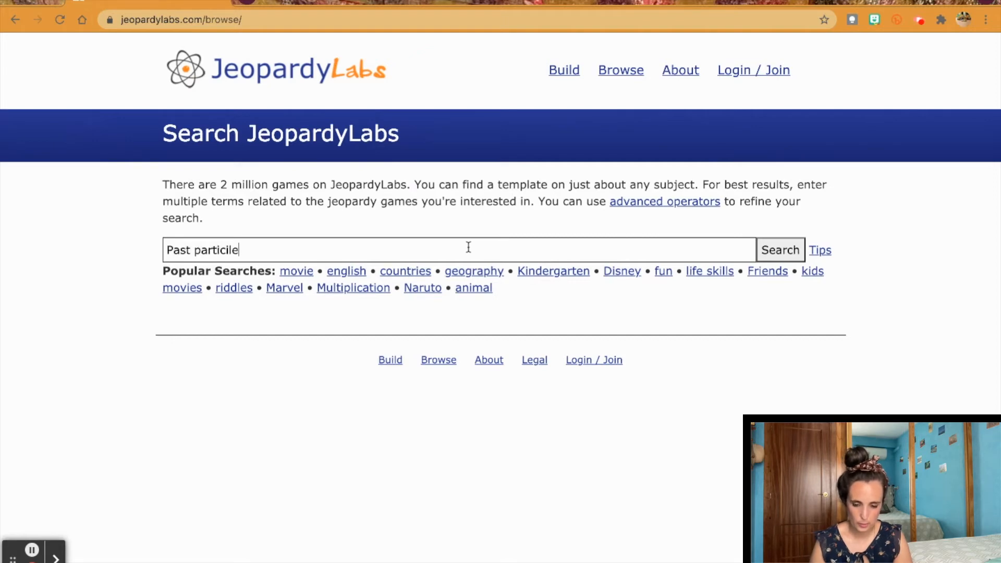
pyautogui.press('BackSpace')
pyautogui.press('BackSpace')
pyautogui.write('iple')
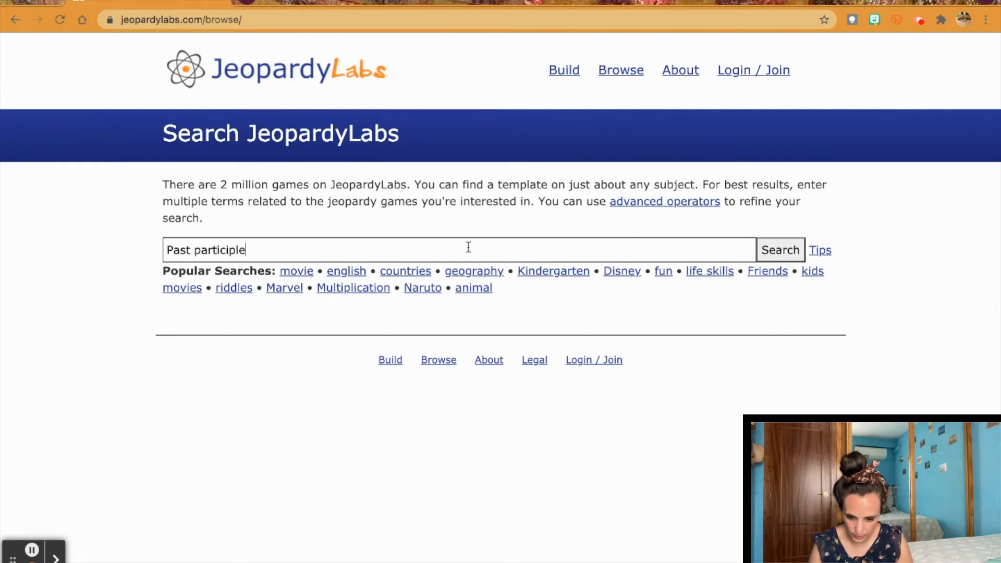
pyautogui.press('Return')
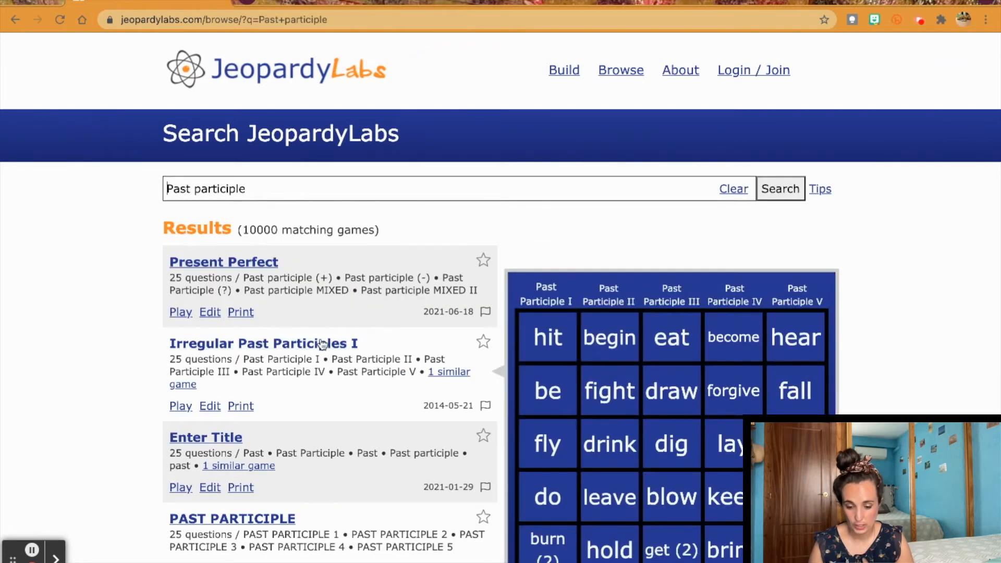
pyautogui.scroll(-1, 322, 341)
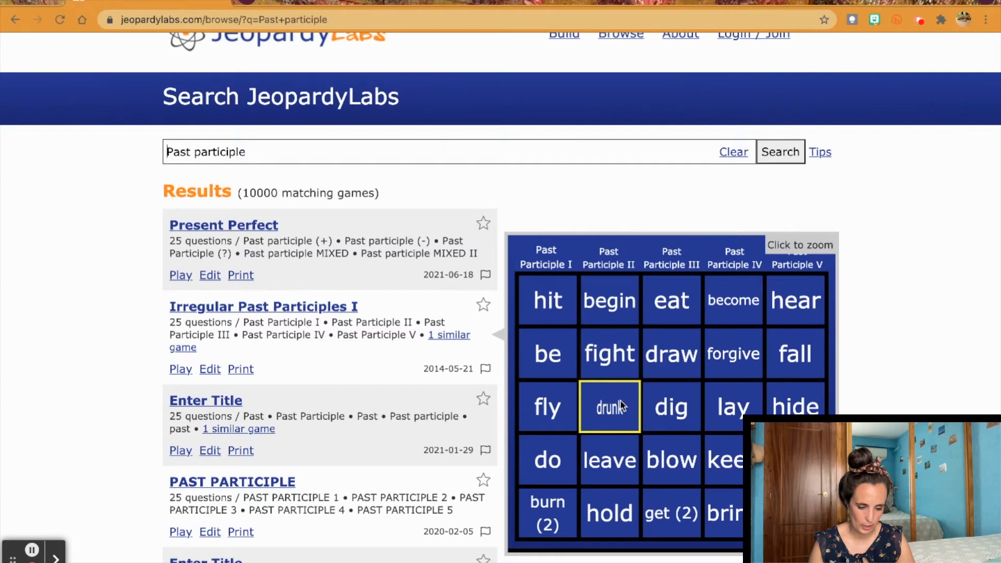
pyautogui.click(15, 19)
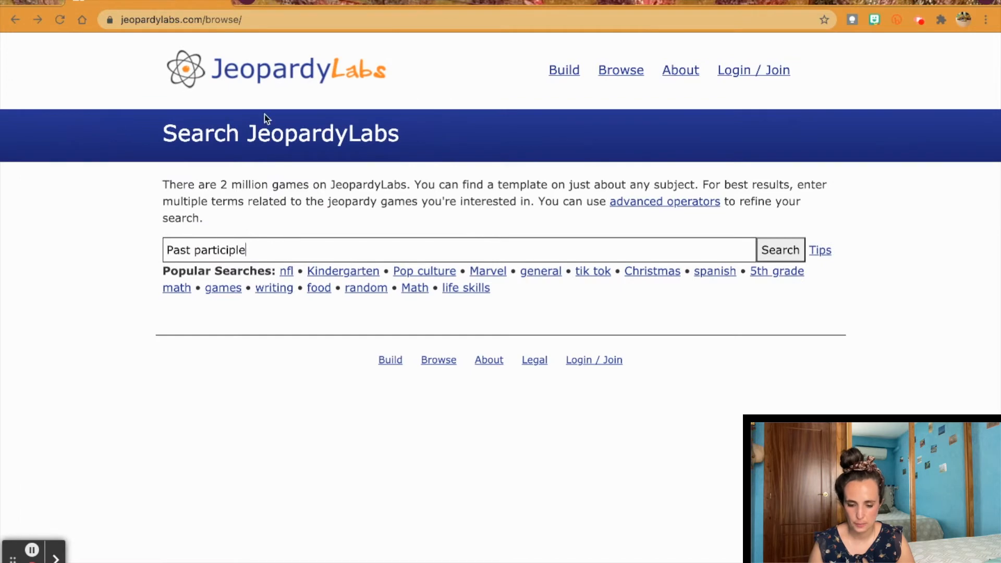
pyautogui.click(15, 20)
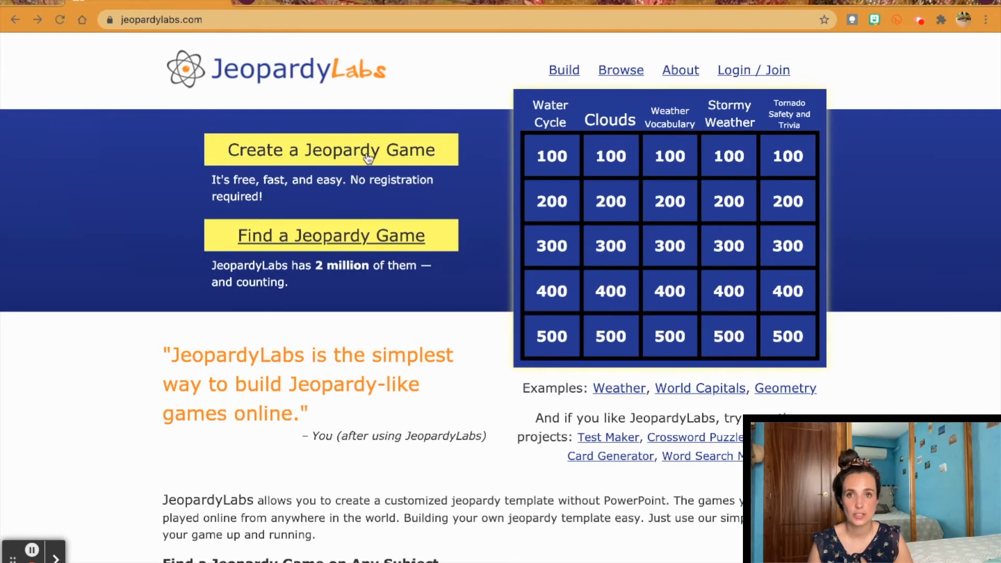
# Step: Create a new Jeopardy game with a numeric password and start building its board
pyautogui.click(364, 152)
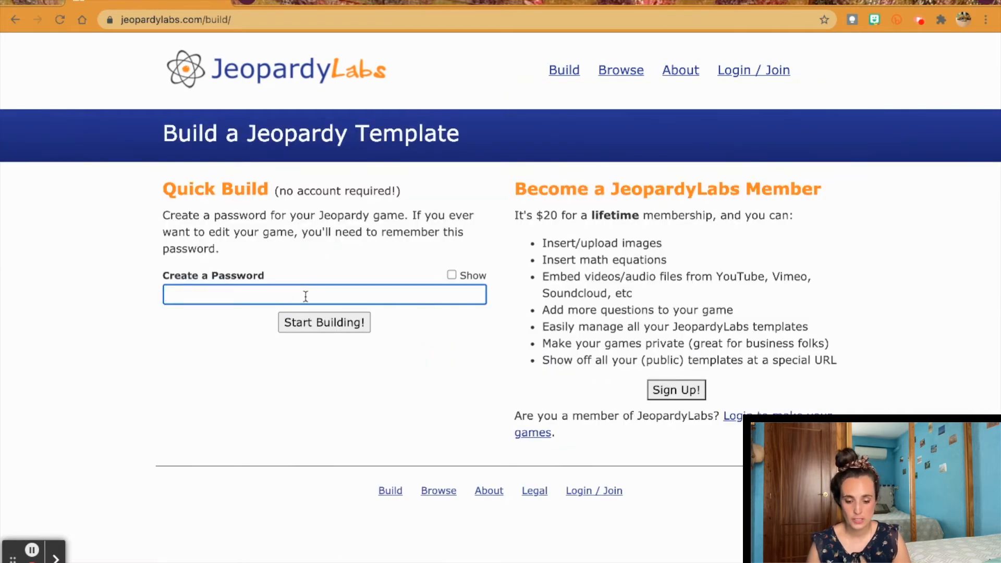
pyautogui.write('12345')
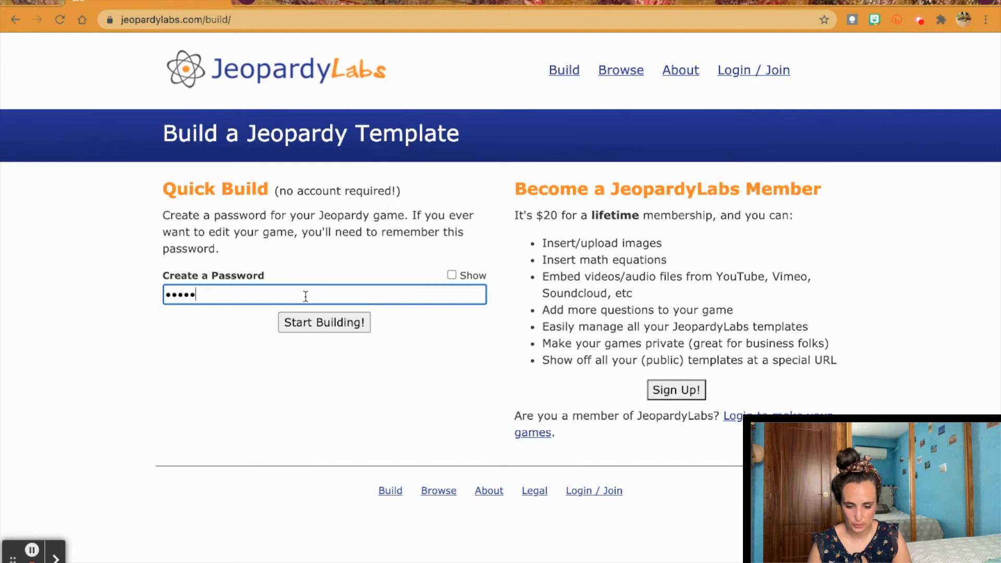
pyautogui.write('678910')
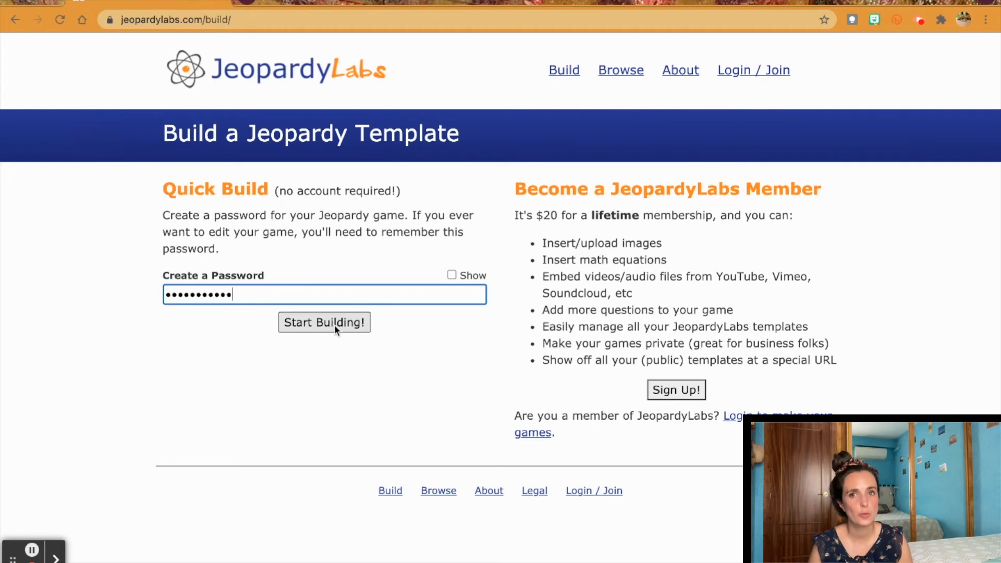
pyautogui.click(335, 327)
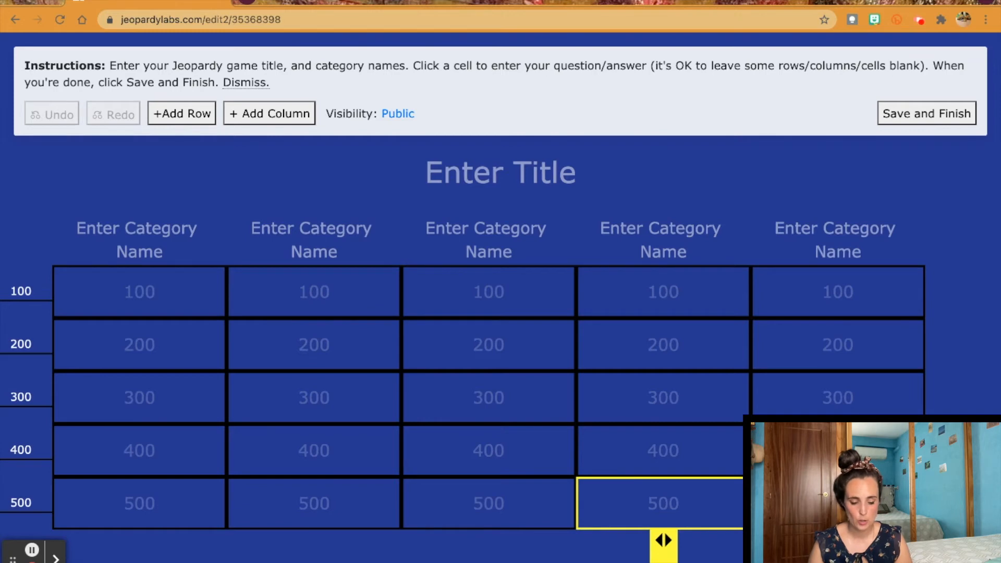
# Step: Title the game 'Cuestionario' and name categories Nombres, Apellidos and Ciudades
pyautogui.click(466, 174)
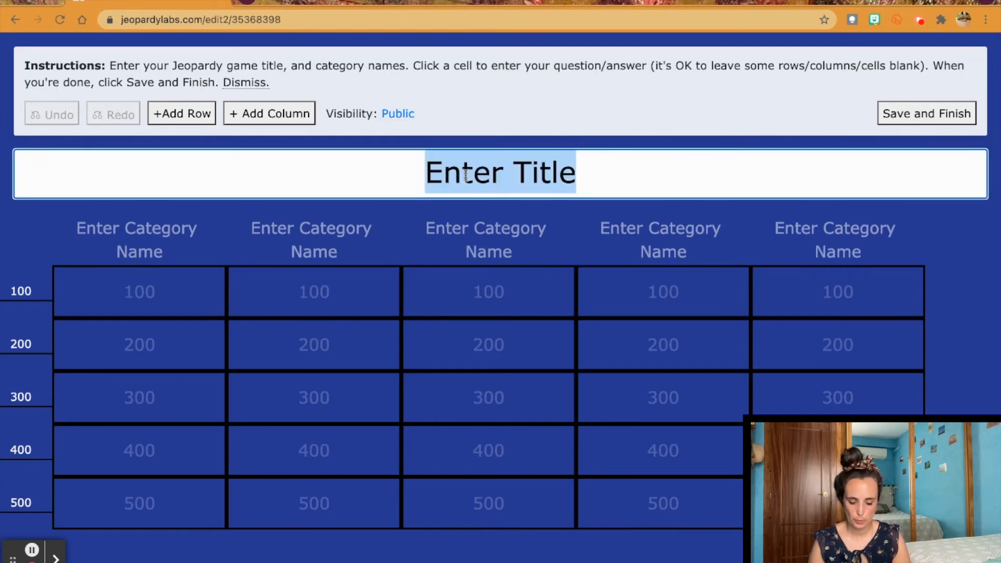
pyautogui.write('Cuestionario')
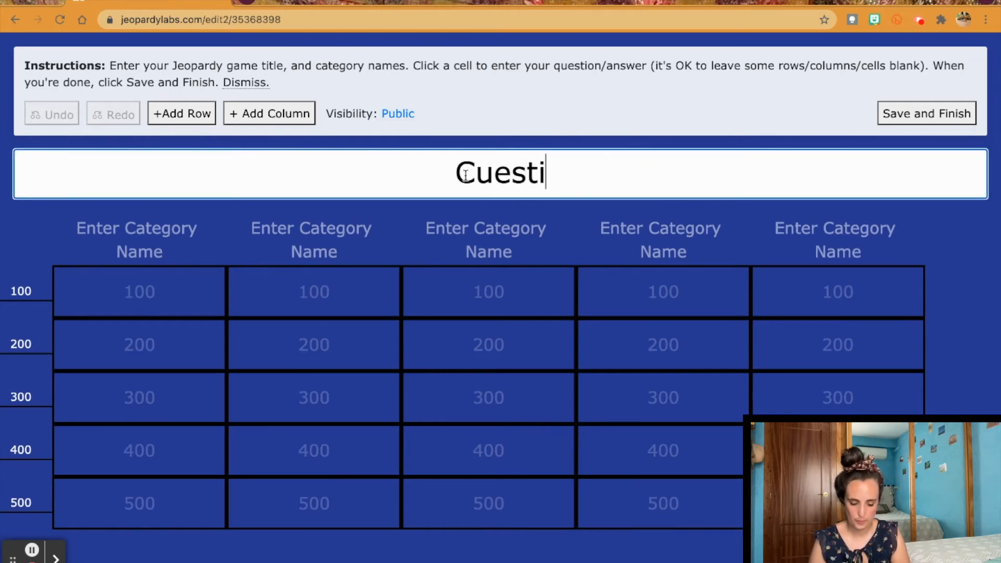
pyautogui.click(152, 225)
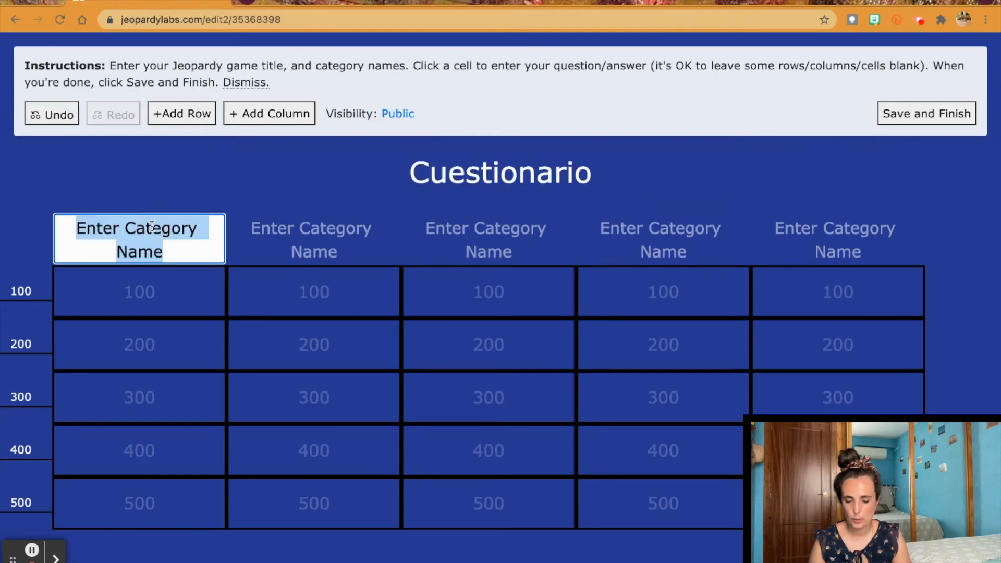
pyautogui.write('Nombres')
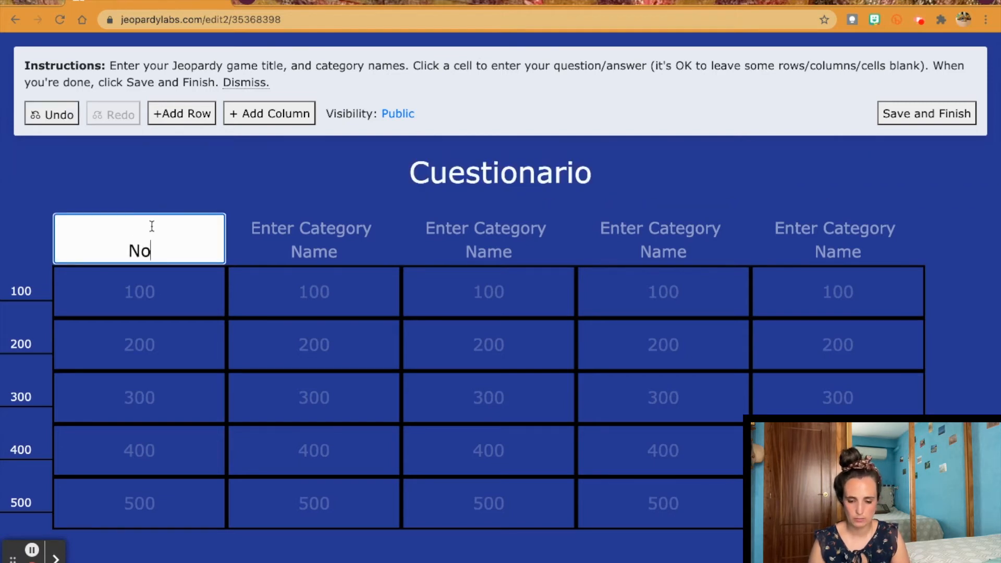
pyautogui.press('Tab')
pyautogui.write('Apellidos')
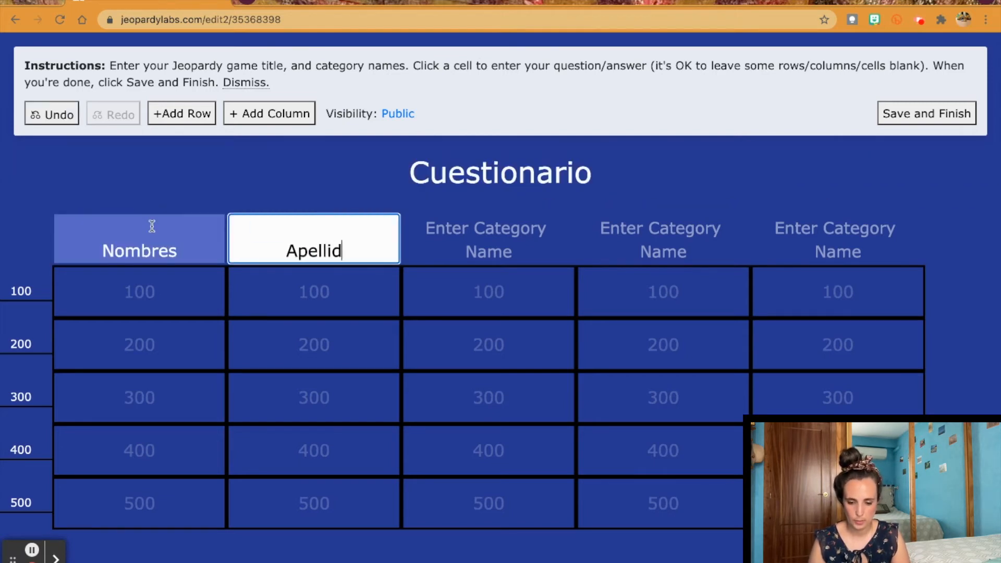
pyautogui.press('Tab')
pyautogui.write('ciudad')
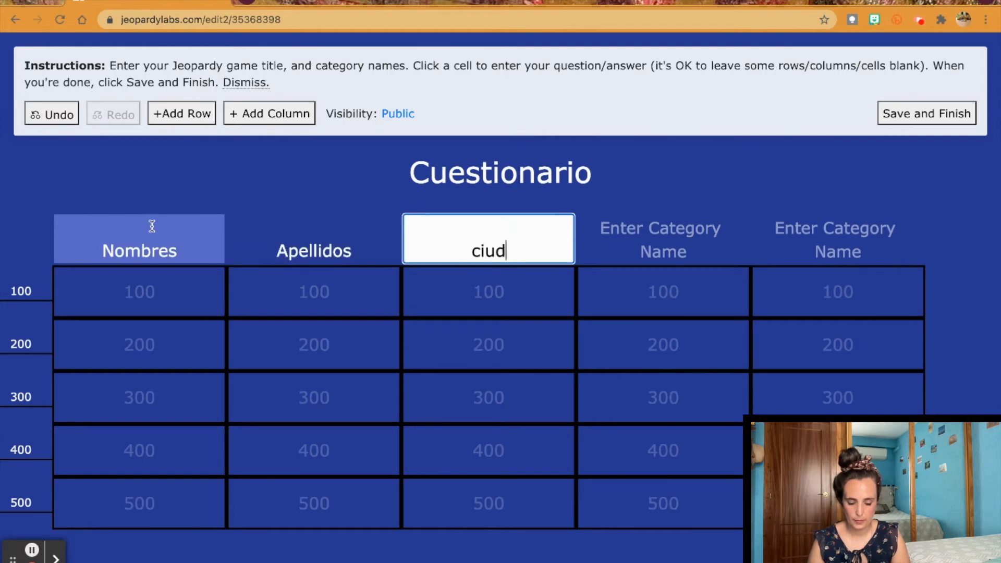
pyautogui.press('BackSpace')
pyautogui.press('BackSpace')
pyautogui.press('BackSpace')
pyautogui.press('BackSpace')
pyautogui.press('BackSpace')
pyautogui.press('BackSpace')
pyautogui.write('Ciudades')
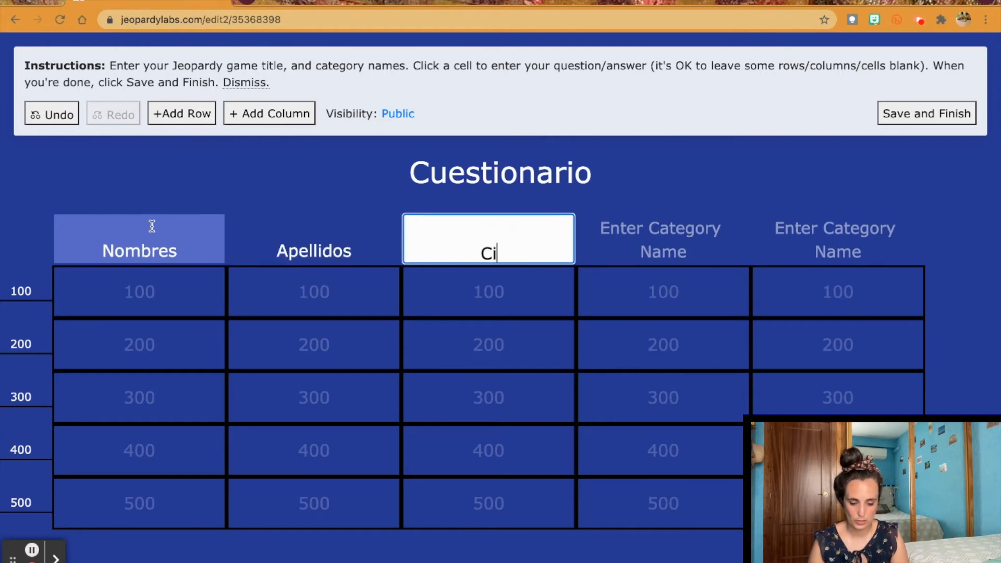
# Step: Name the last two categories Fechas and Profesión, then pick the Nombres 100 cell
pyautogui.click(616, 237)
pyautogui.write('Fechas')
pyautogui.click(873, 253)
pyautogui.write('Profesión')
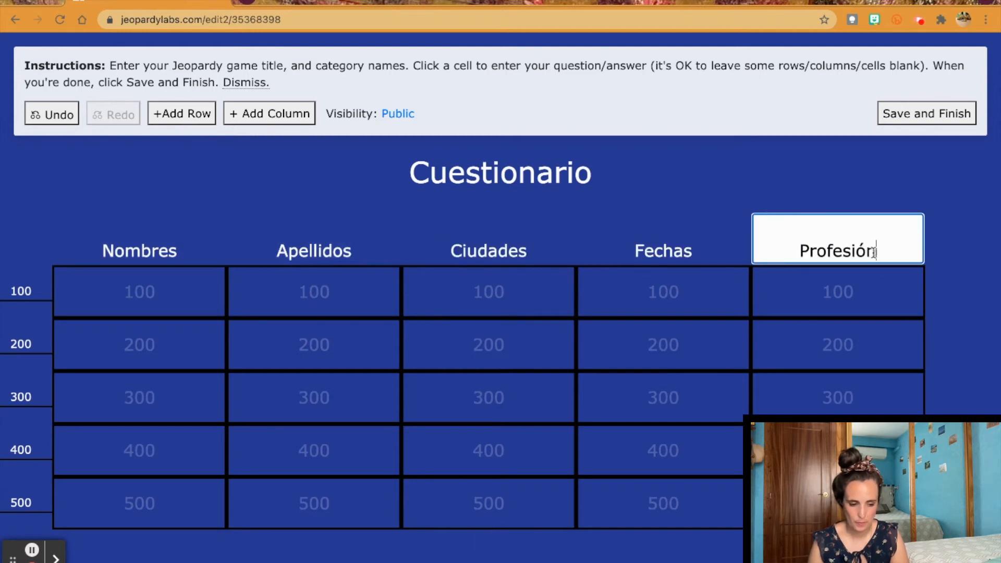
pyautogui.click(151, 292)
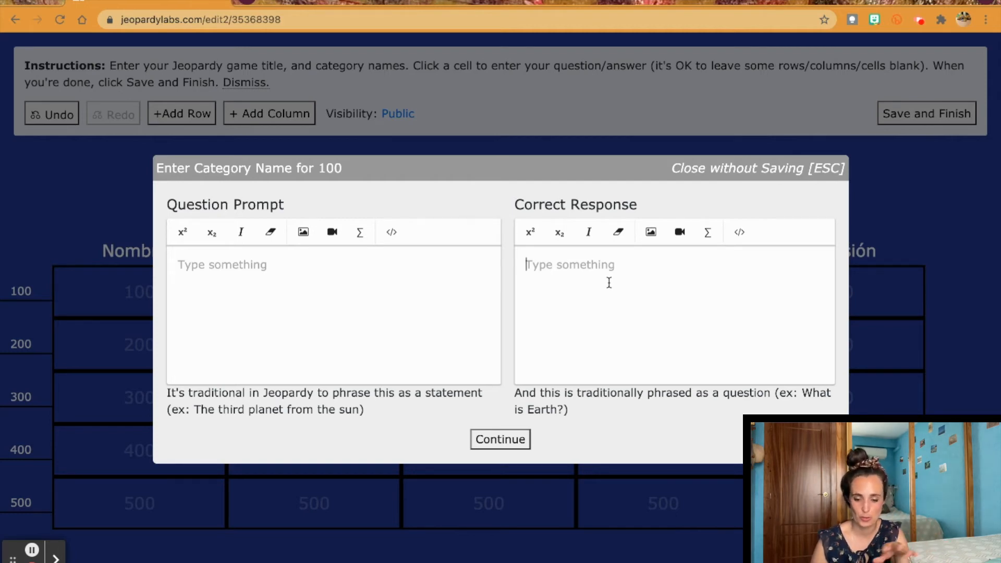
# Step: Give Nombres 100 the clue 'Nombre del autor del Quijote' with answer 'Miguel'
pyautogui.click(315, 254)
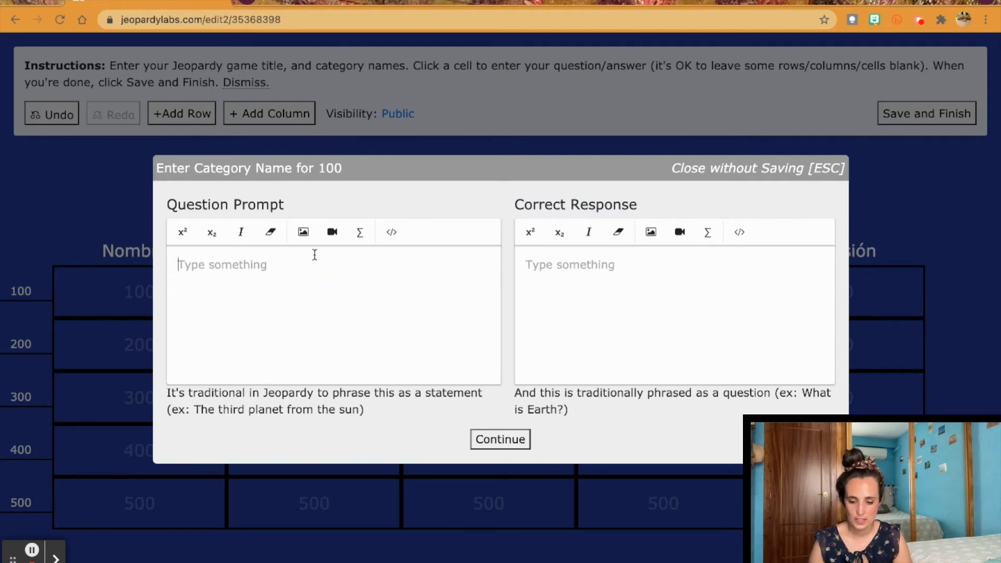
pyautogui.write('Nombre del Au')
pyautogui.press('BackSpace')
pyautogui.press('BackSpace')
pyautogui.write('autor del Quijote')
pyautogui.click(649, 275)
pyautogui.write('Miguel')
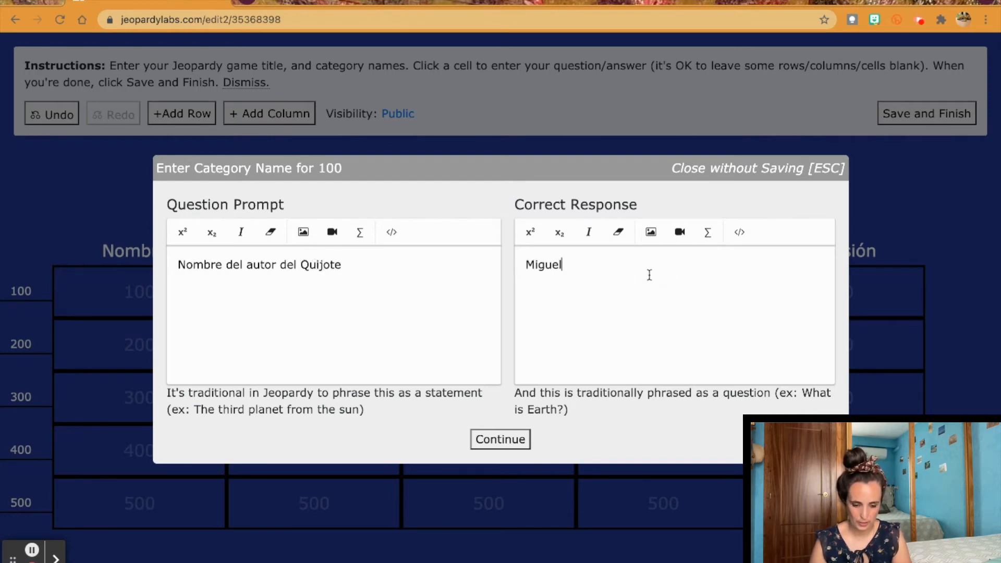
pyautogui.click(517, 441)
# Step: Give Apellidos 100 the clue 'Apellido del autor del Quijote' with answer 'Cervantes'
pyautogui.click(316, 295)
pyautogui.write('Apellud')
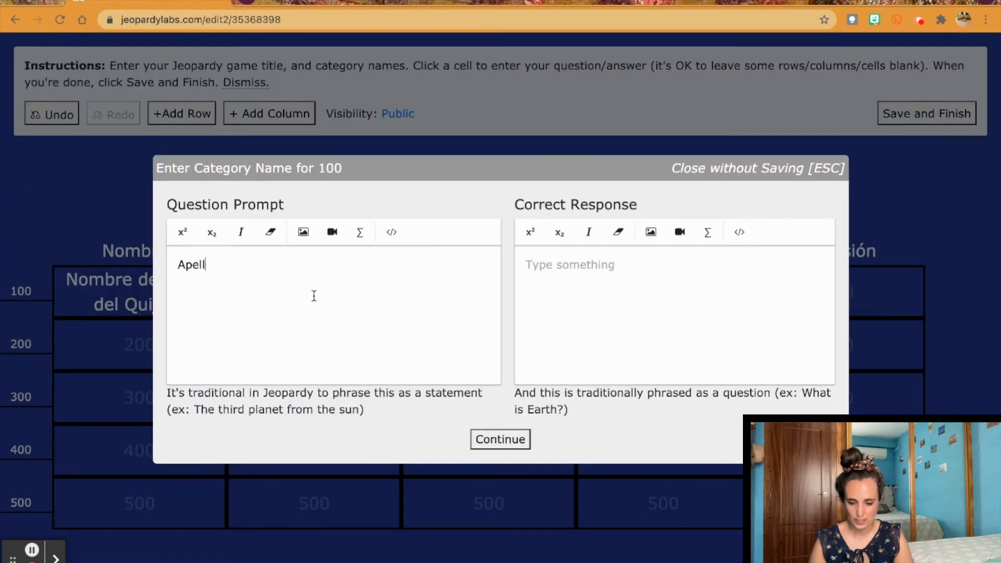
pyautogui.press('BackSpace')
pyautogui.press('BackSpace')
pyautogui.write('ido del autor')
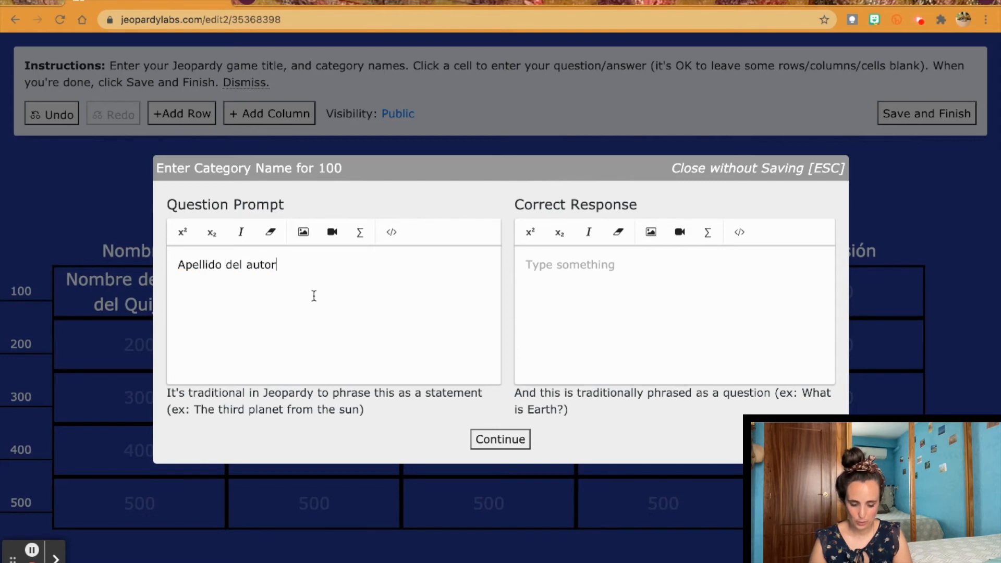
pyautogui.write(' del Quijote')
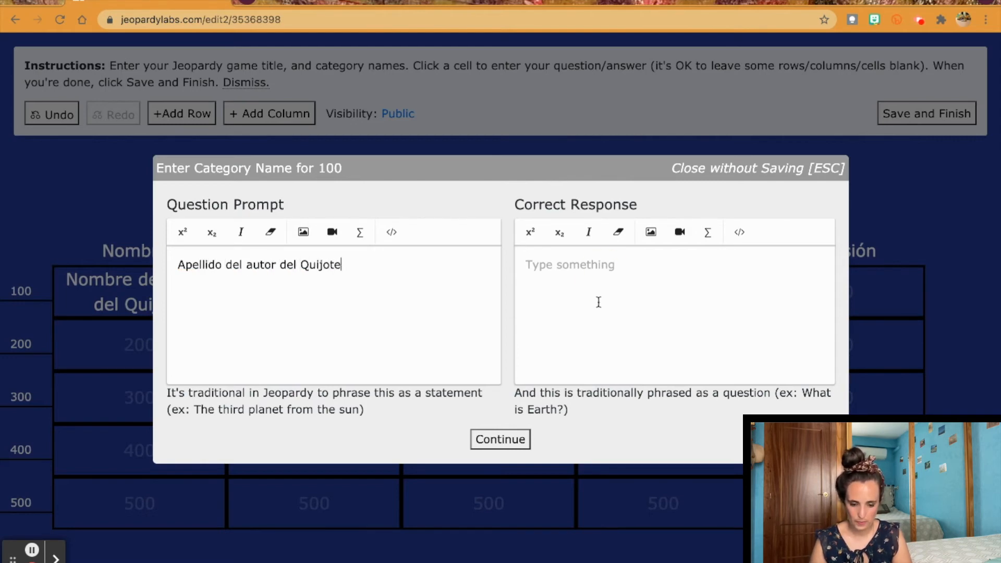
pyautogui.click(603, 271)
pyautogui.write('Cer')
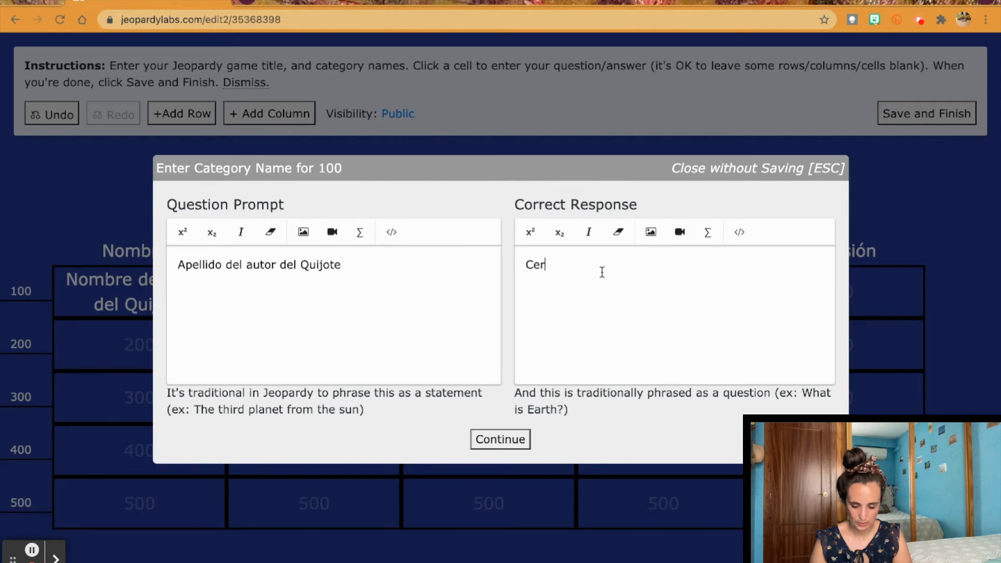
pyautogui.write('vantes')
pyautogui.click(528, 445)
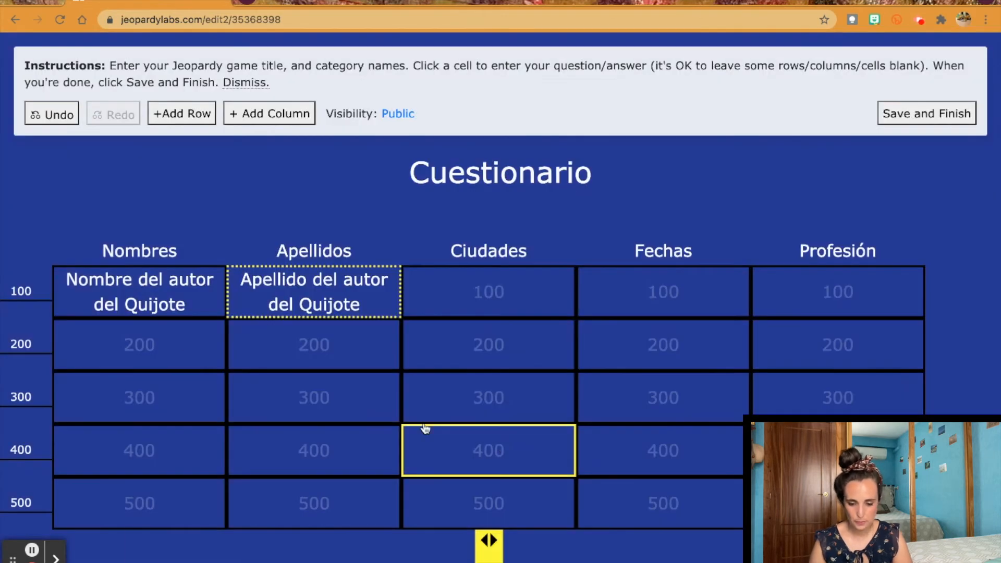
# Step: Give Ciudades 100 the clue 'Ciudad de nacimiento del autor del Quijote' with answer 'Alcalá de He'
pyautogui.click(519, 290)
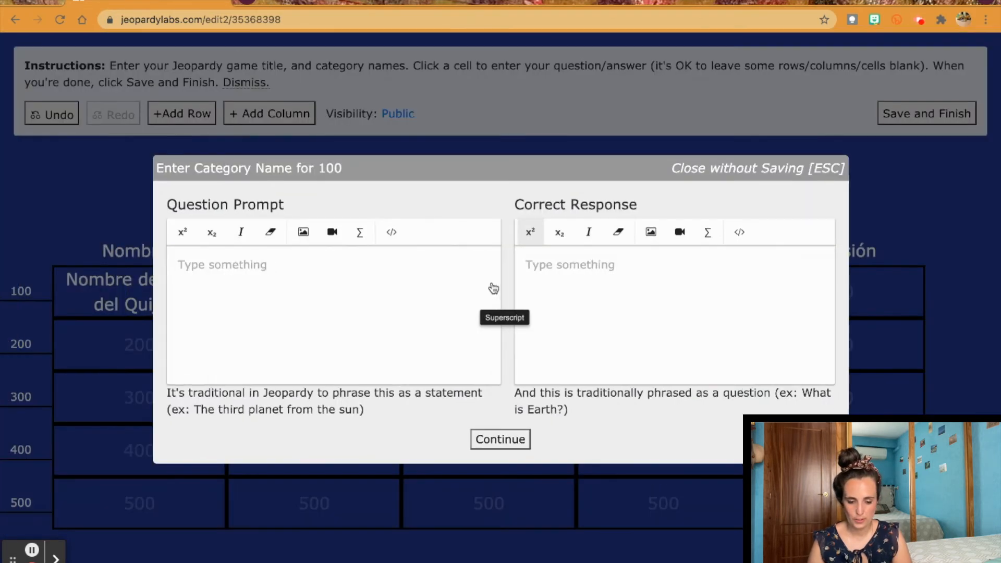
pyautogui.write('Ciu')
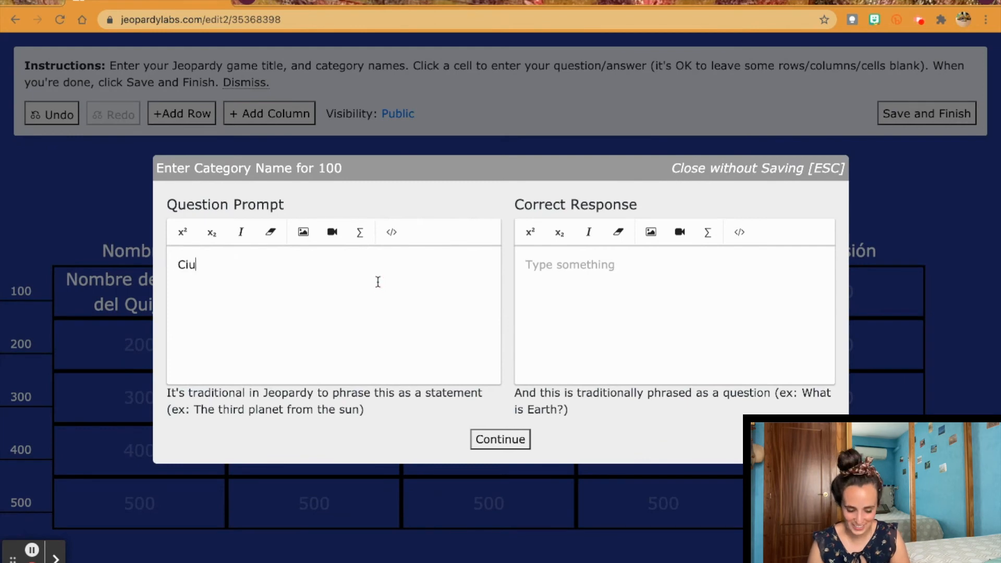
pyautogui.write('dad de nacimiento de')
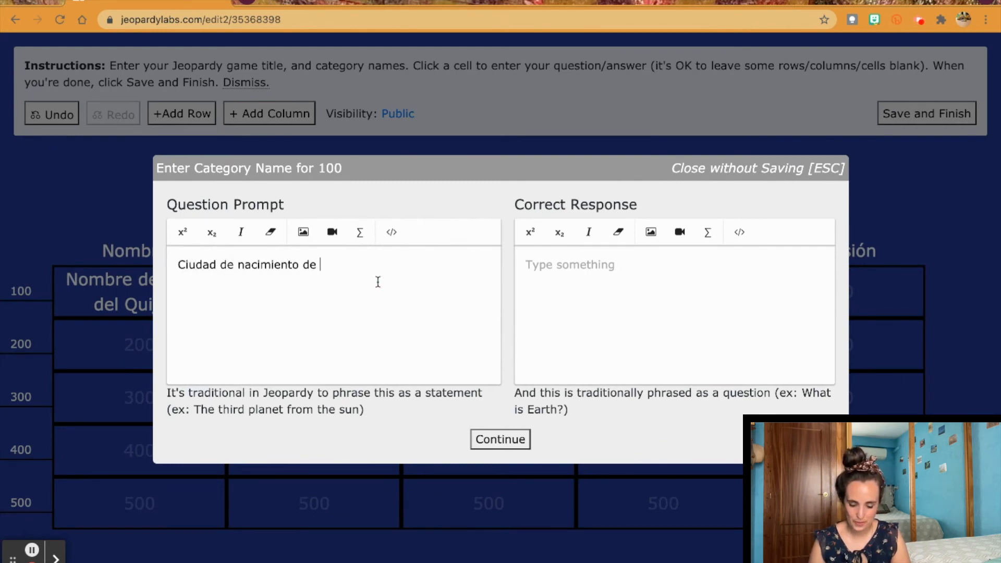
pyautogui.press('BackSpace')
pyautogui.write('l autor d')
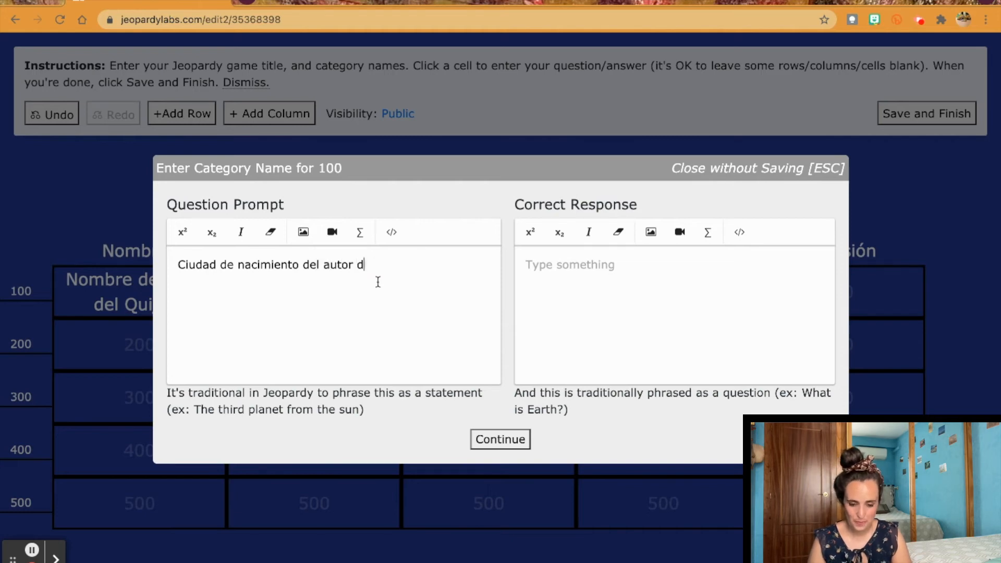
pyautogui.write('el Quijote')
pyautogui.click(606, 293)
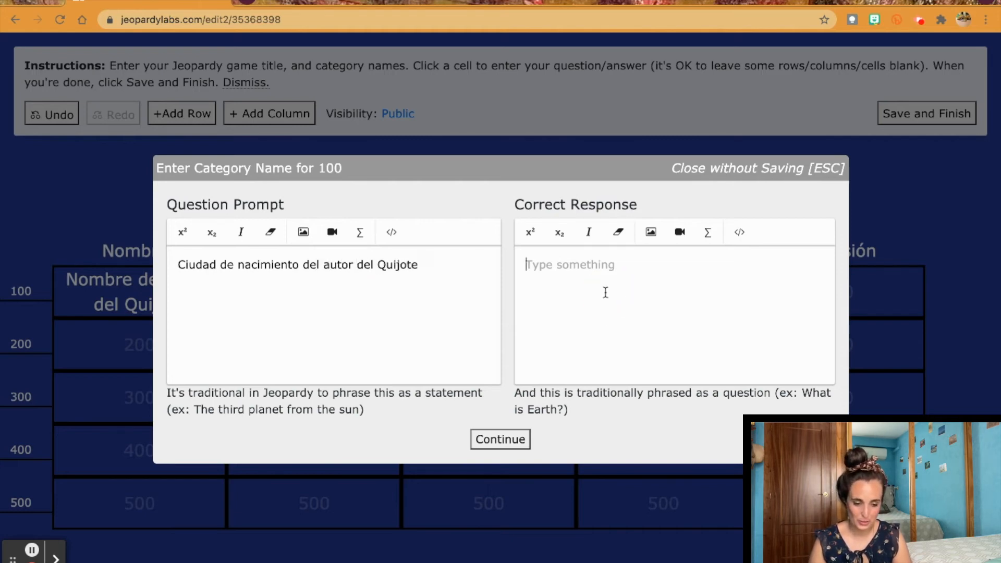
pyautogui.write('Alcalá de')
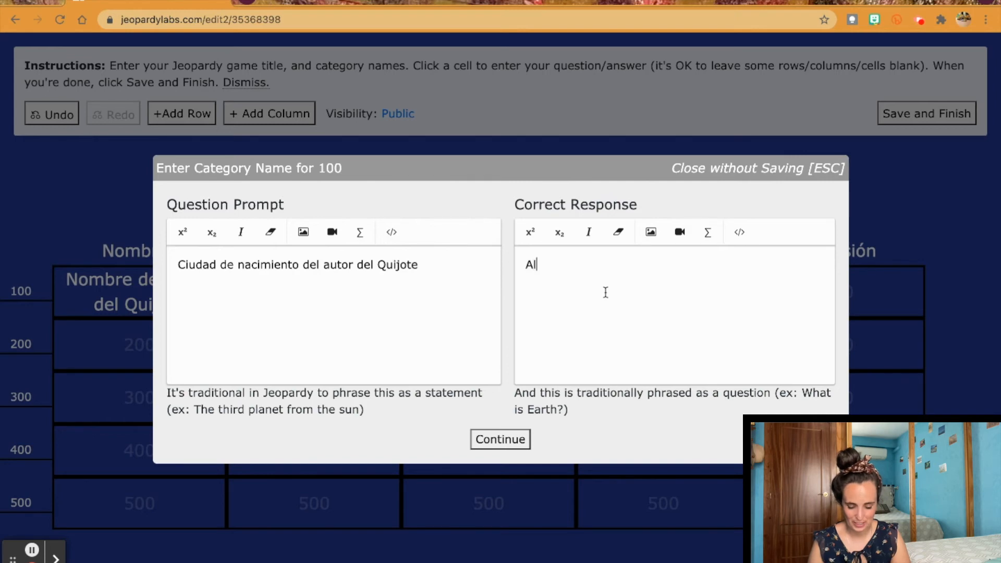
pyautogui.write('n')
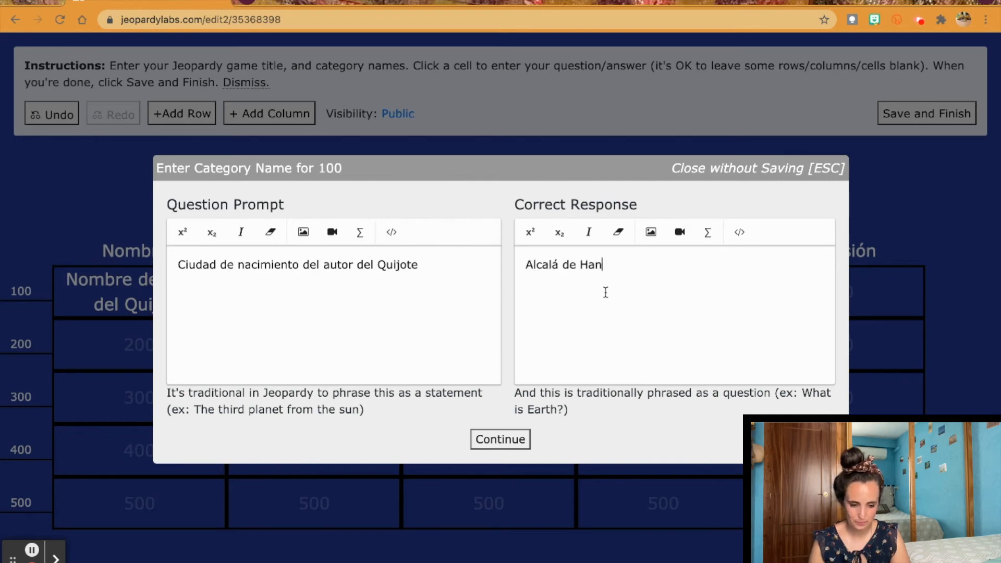
pyautogui.press('BackSpace')
pyautogui.press('BackSpace')
pyautogui.press('BackSpace')
pyautogui.write('He')
pyautogui.click(497, 444)
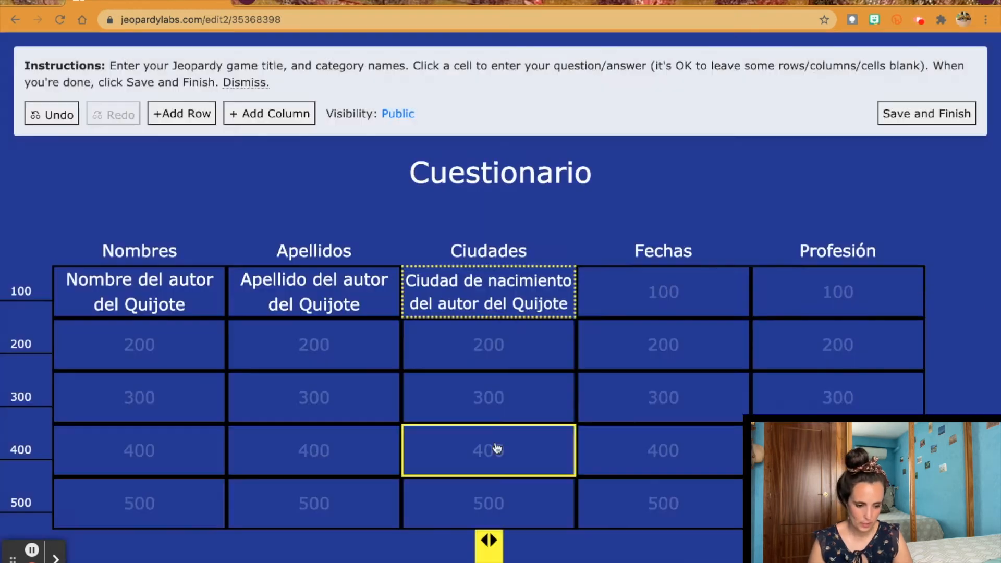
# Step: Begin the Fechas 100 clue with prompt 'Pro' and answer 'Es'
pyautogui.click(668, 280)
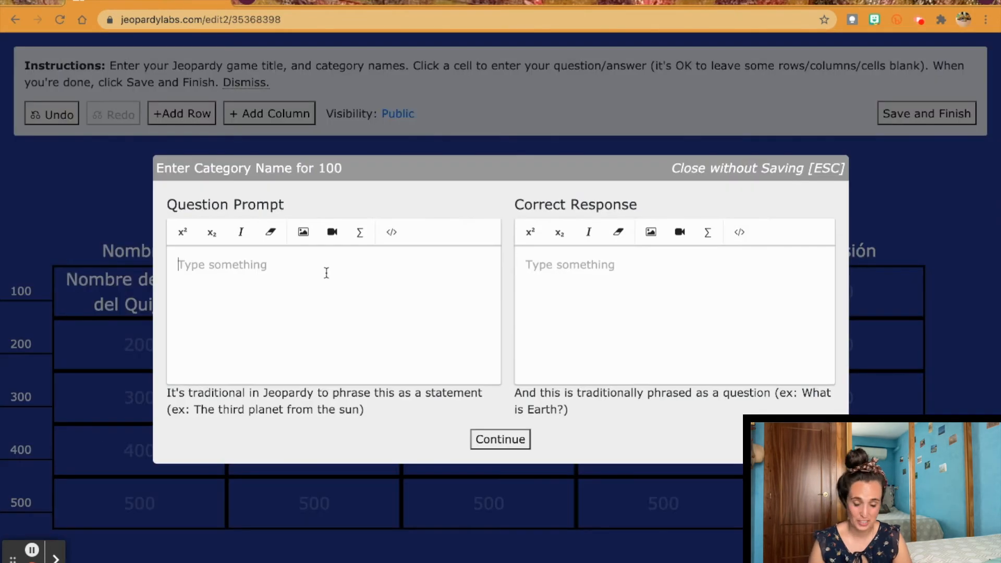
pyautogui.write('Pro')
pyautogui.click(619, 311)
pyautogui.write('Es')
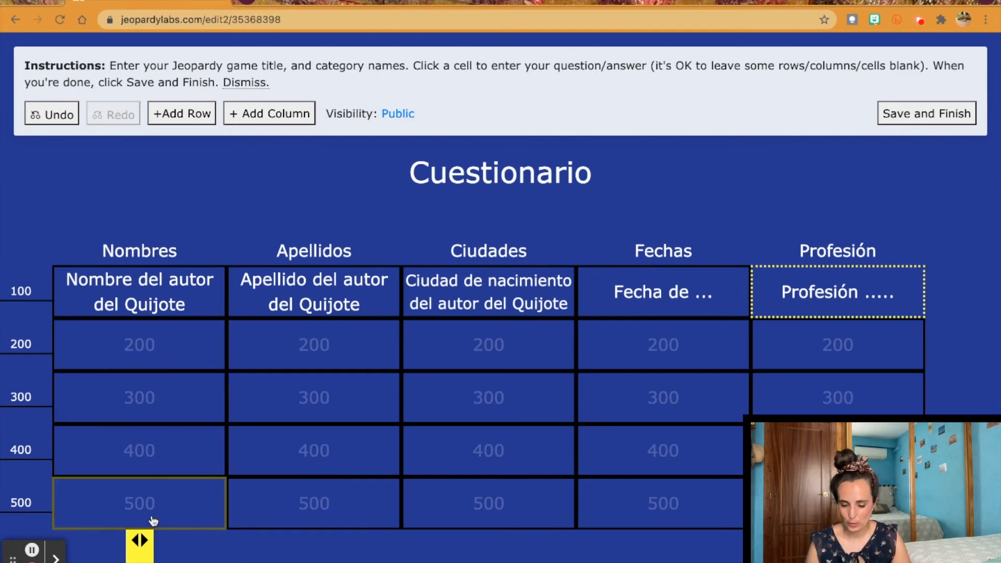
# Step: Fill Nombres 200 with 'asdsad' as both clue and answer
pyautogui.click(156, 348)
pyautogui.write('asdsad')
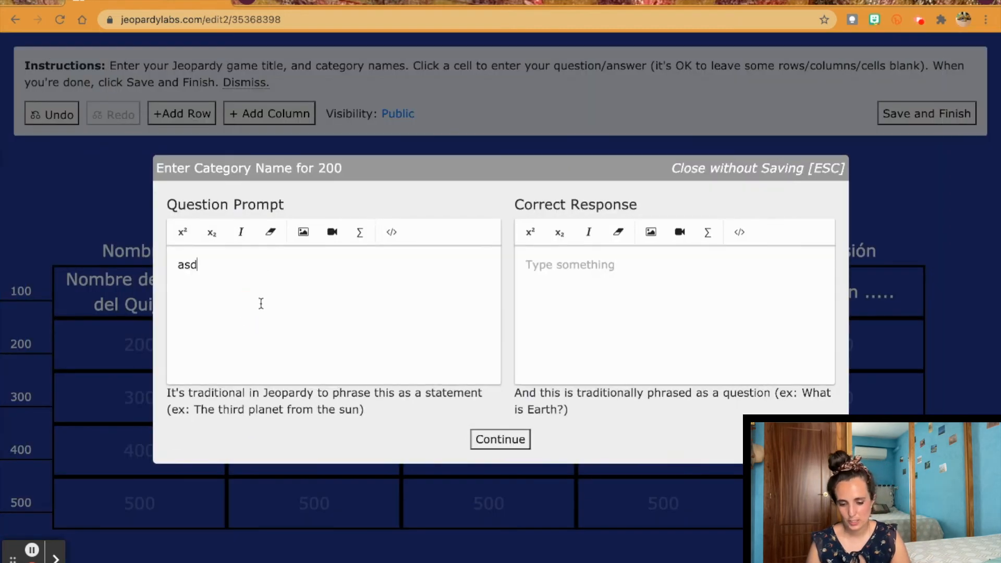
pyautogui.moveTo(255, 268); pyautogui.dragTo(168, 264)
pyautogui.press('super+c')
pyautogui.click(671, 264)
pyautogui.press('super+v')
pyautogui.click(501, 439)
# Step: Paste the 'asdsad' placeholder into Nombres 300, 400 and 500 clues and answers
pyautogui.click(131, 382)
pyautogui.press('super+v')
pyautogui.click(589, 282)
pyautogui.press('super+v')
pyautogui.click(506, 437)
pyautogui.click(139, 451)
pyautogui.press('super+v')
pyautogui.click(586, 293)
pyautogui.press('super+v')
pyautogui.click(488, 442)
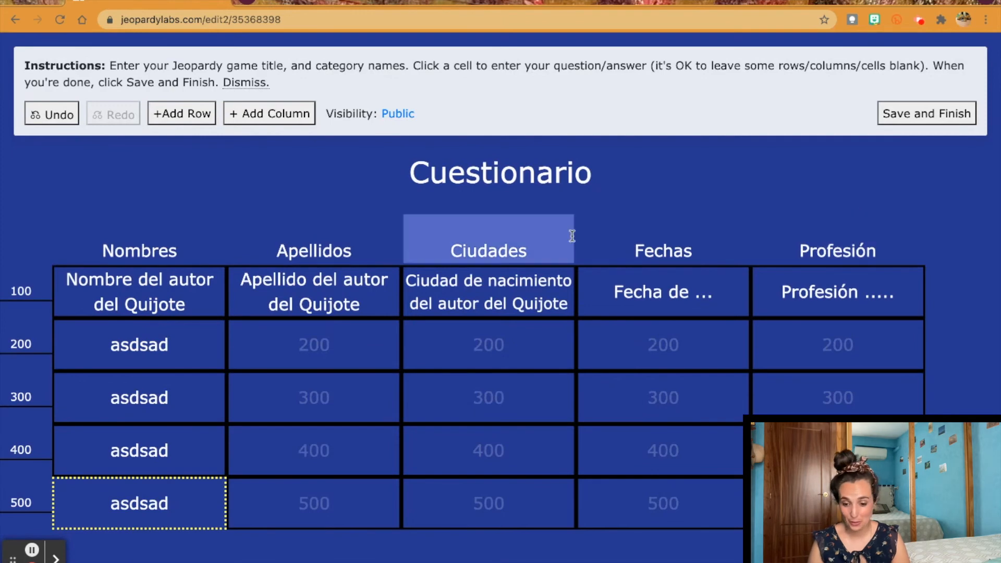
# Step: Save and finish the Cuestionario game, then choose the number of teams on its play page
pyautogui.moveTo(376, 318)
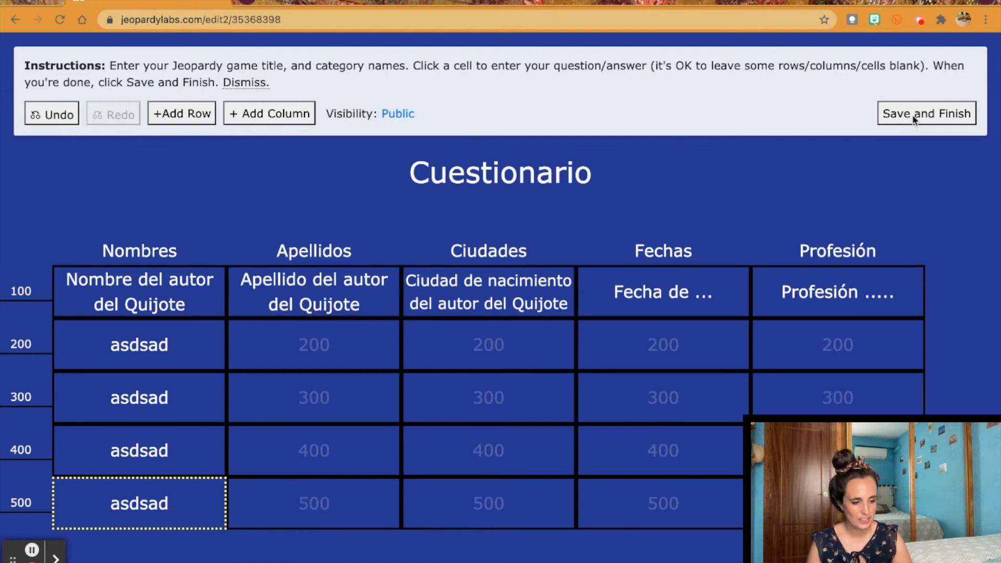
pyautogui.click(912, 116)
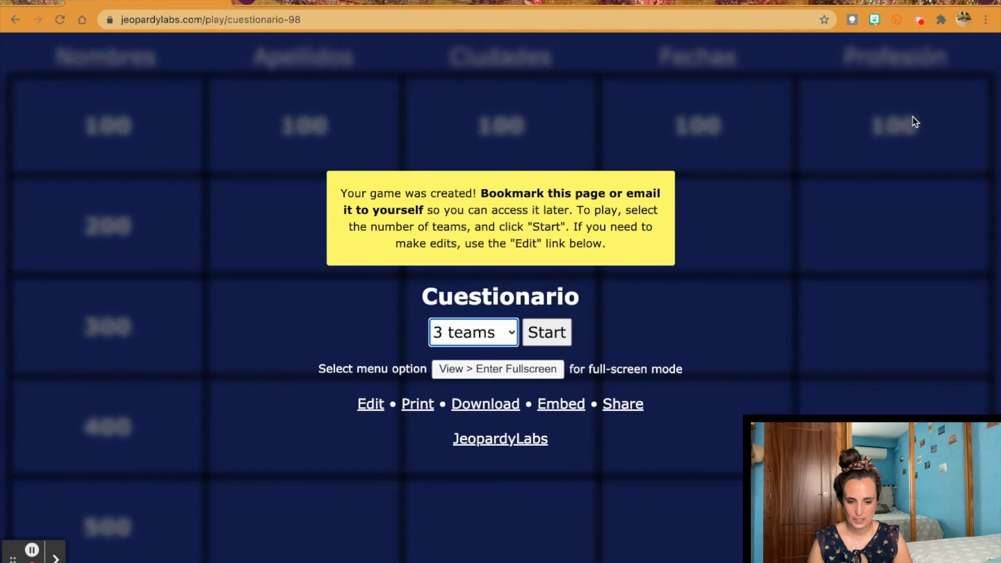
pyautogui.click(475, 337)
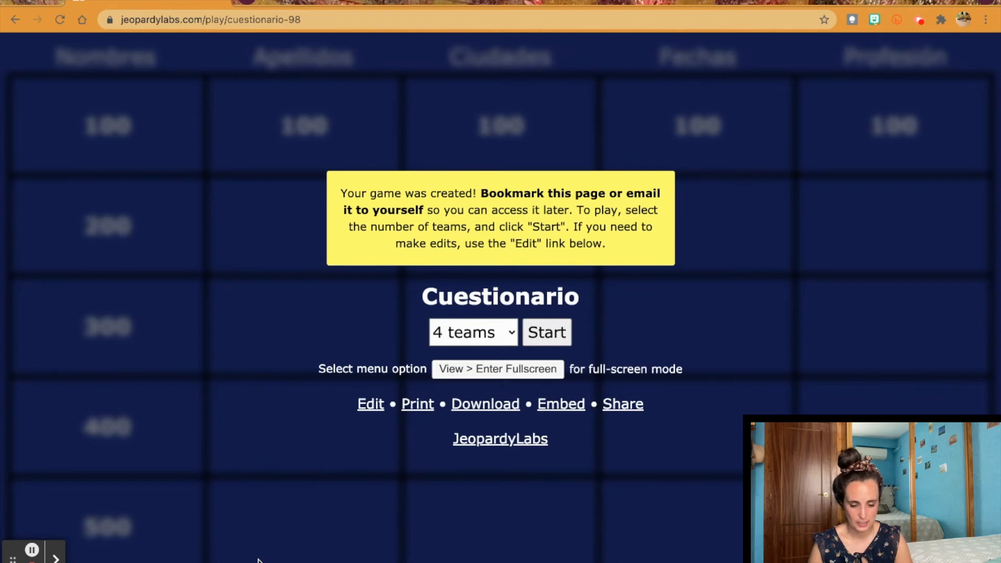
# Step: Start the four-team game and rename Team 1 to 'Los fulanitos'
pyautogui.click(543, 333)
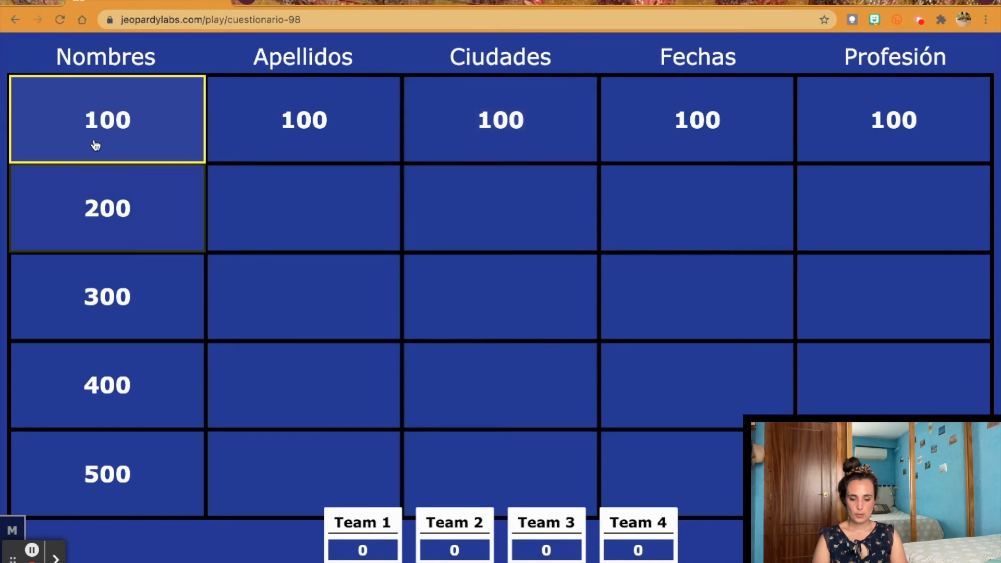
pyautogui.click(374, 523)
pyautogui.moveTo(392, 523); pyautogui.dragTo(327, 524)
pyautogui.write('Los fulanitos')
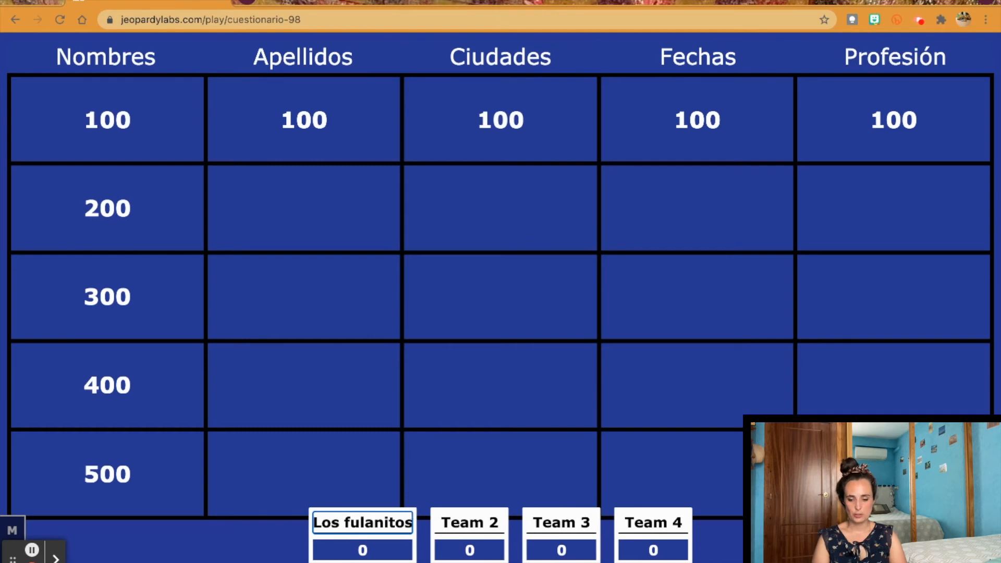
pyautogui.click(391, 445)
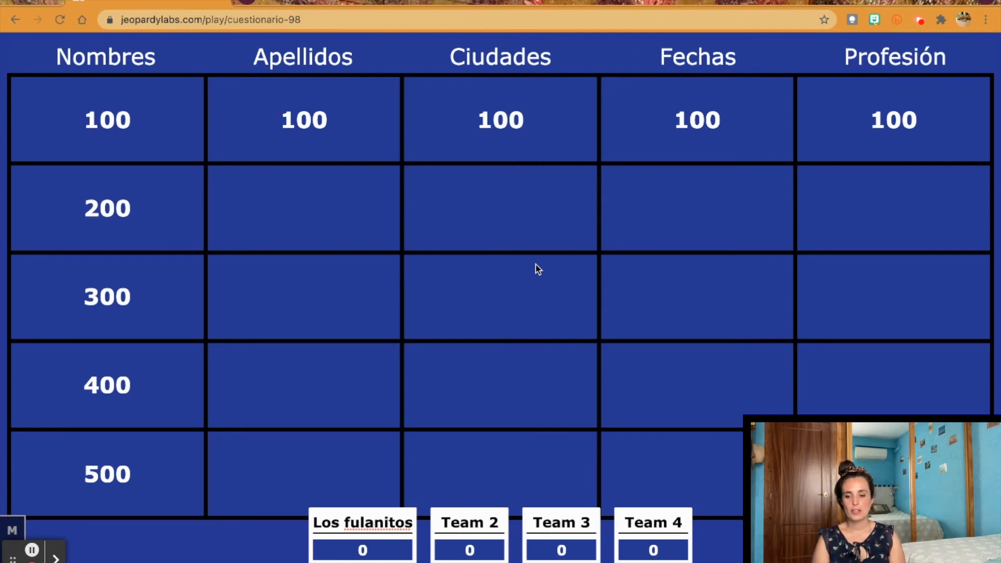
# Step: Play Nombres 100, reveal the answer 'Miguel', and score Los fulanitos +100 then -200
pyautogui.click(147, 123)
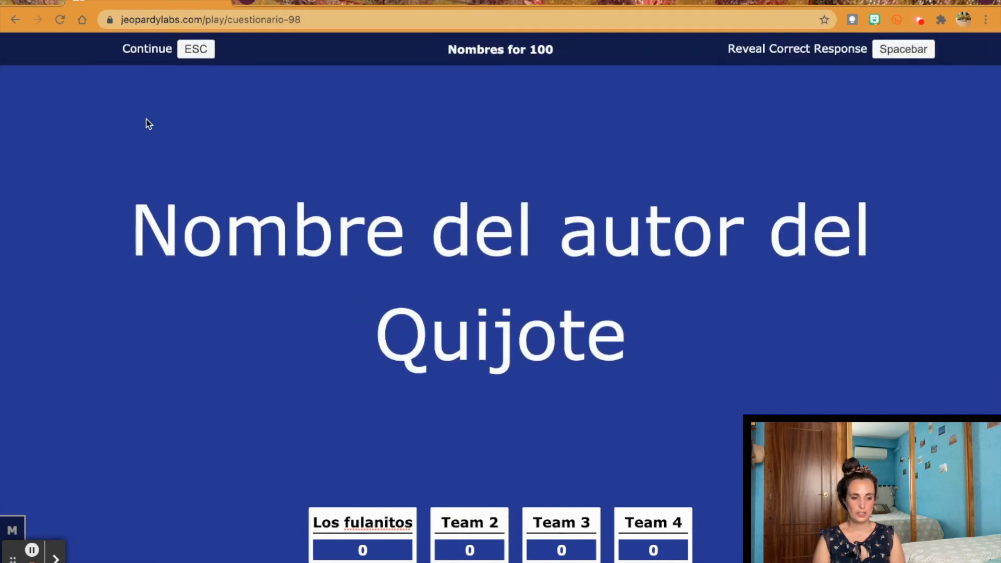
pyautogui.click(916, 53)
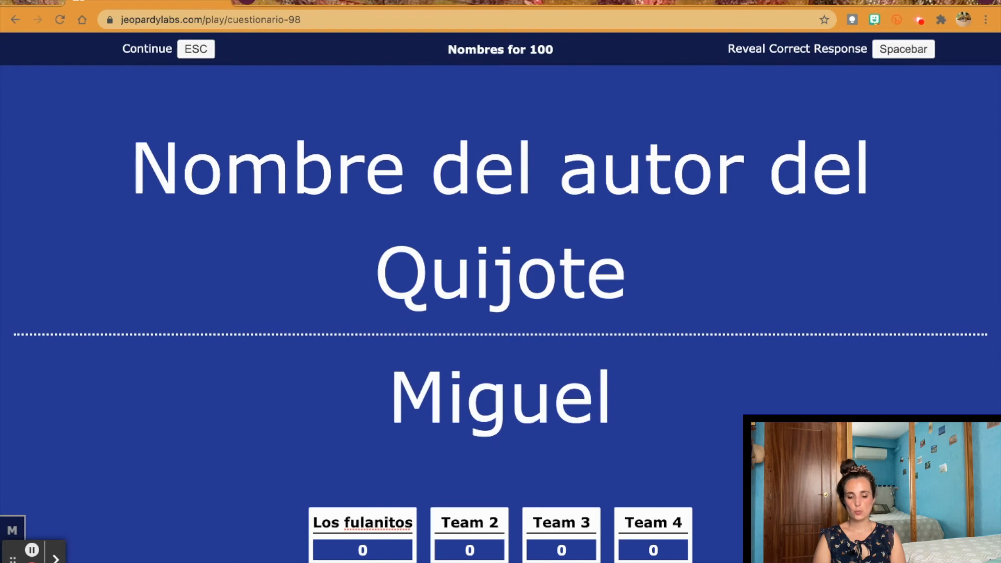
pyautogui.click(350, 562)
pyautogui.click(396, 562)
pyautogui.click(396, 562)
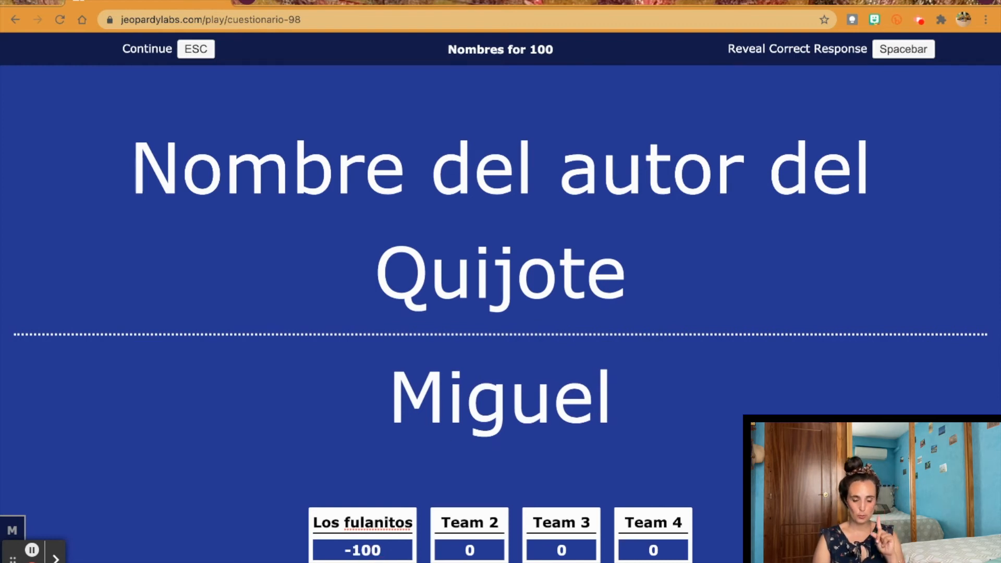